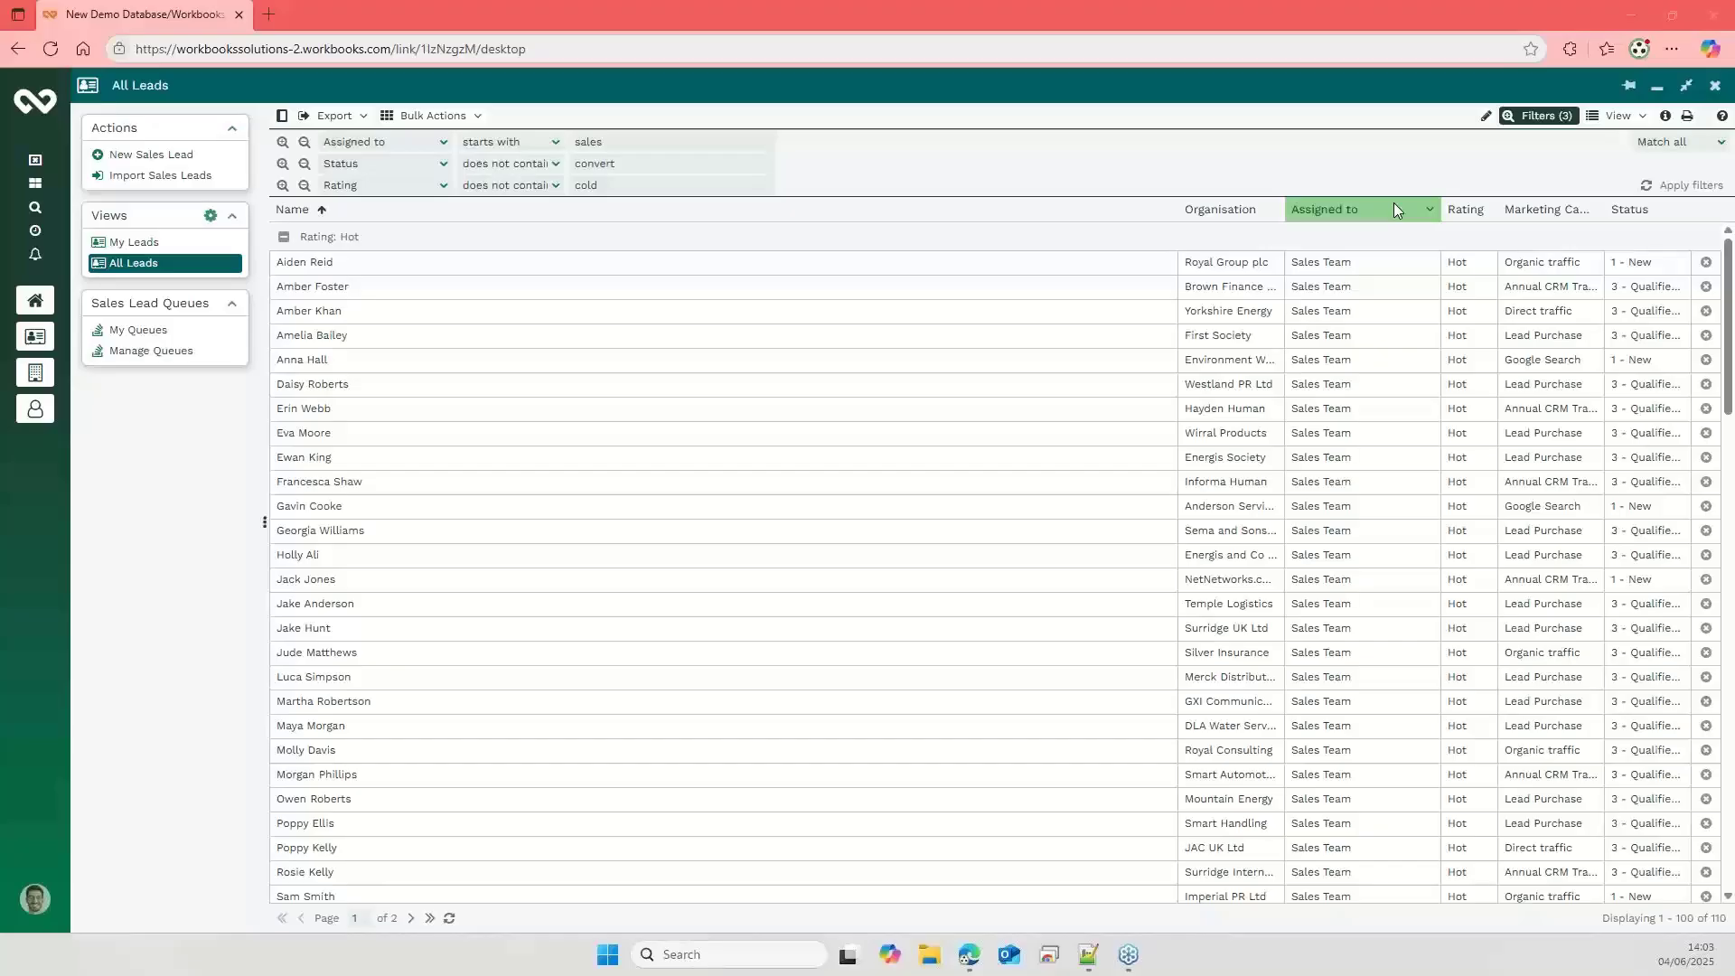
# Step: View the first Royal Group plc lead's details and the subscribers of the Sales Team lead queue, closing each record
pyautogui.click(311, 262)
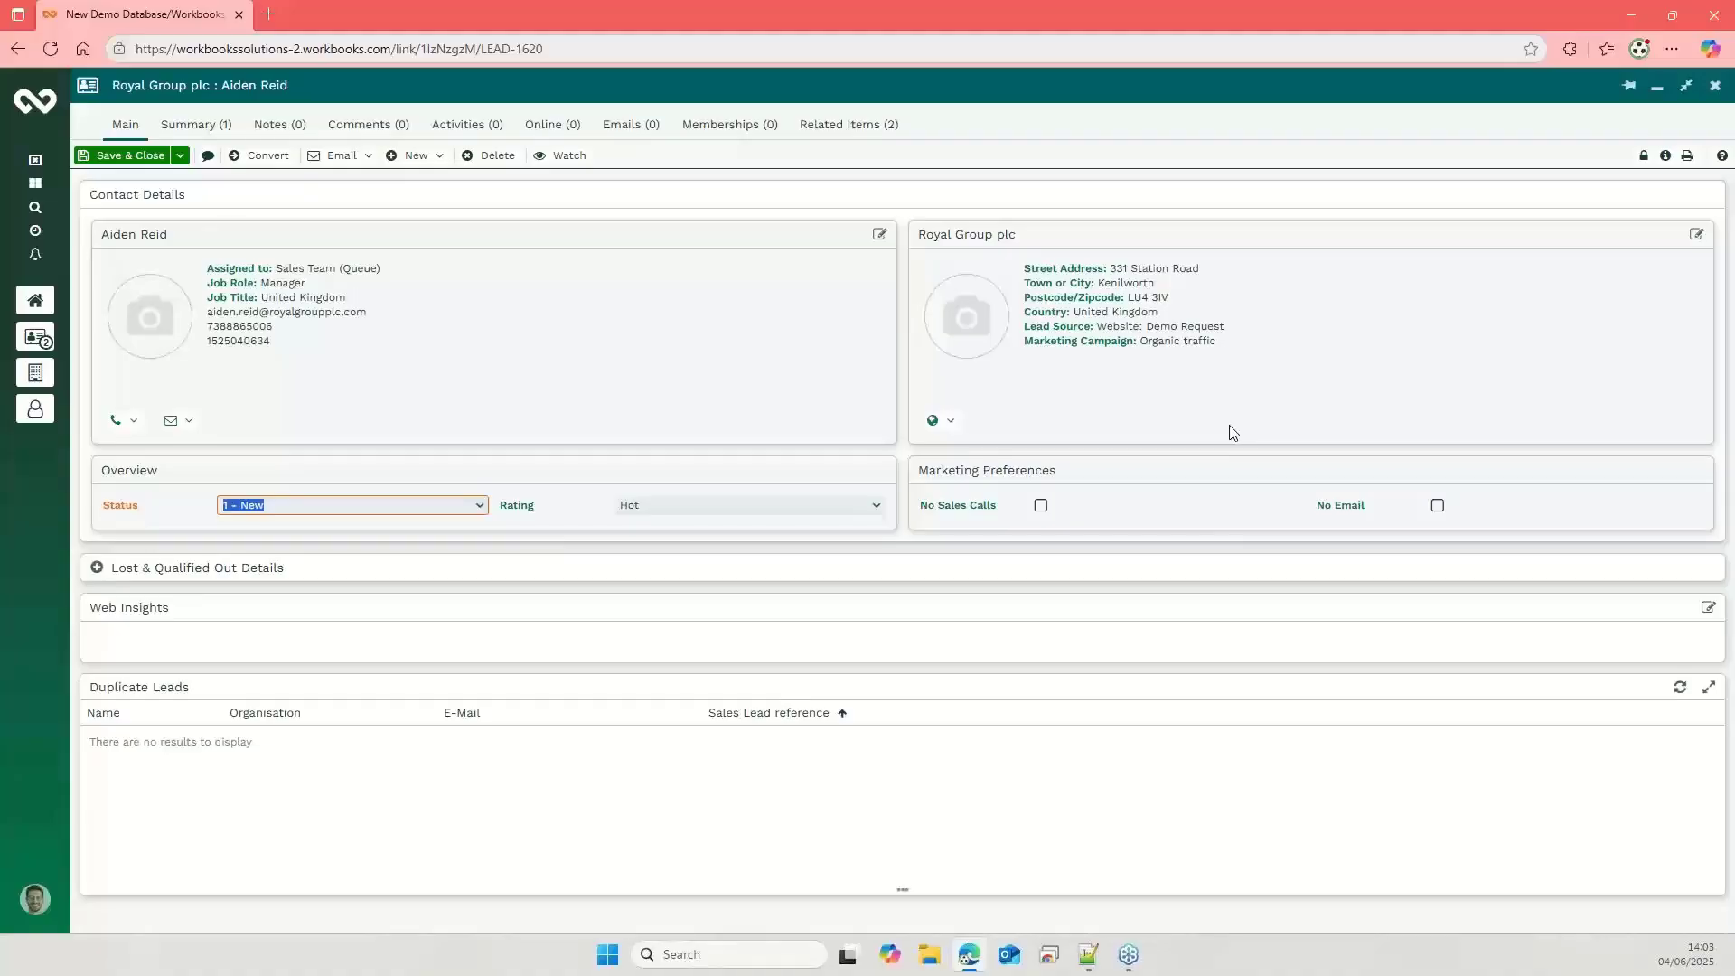
pyautogui.click(1714, 91)
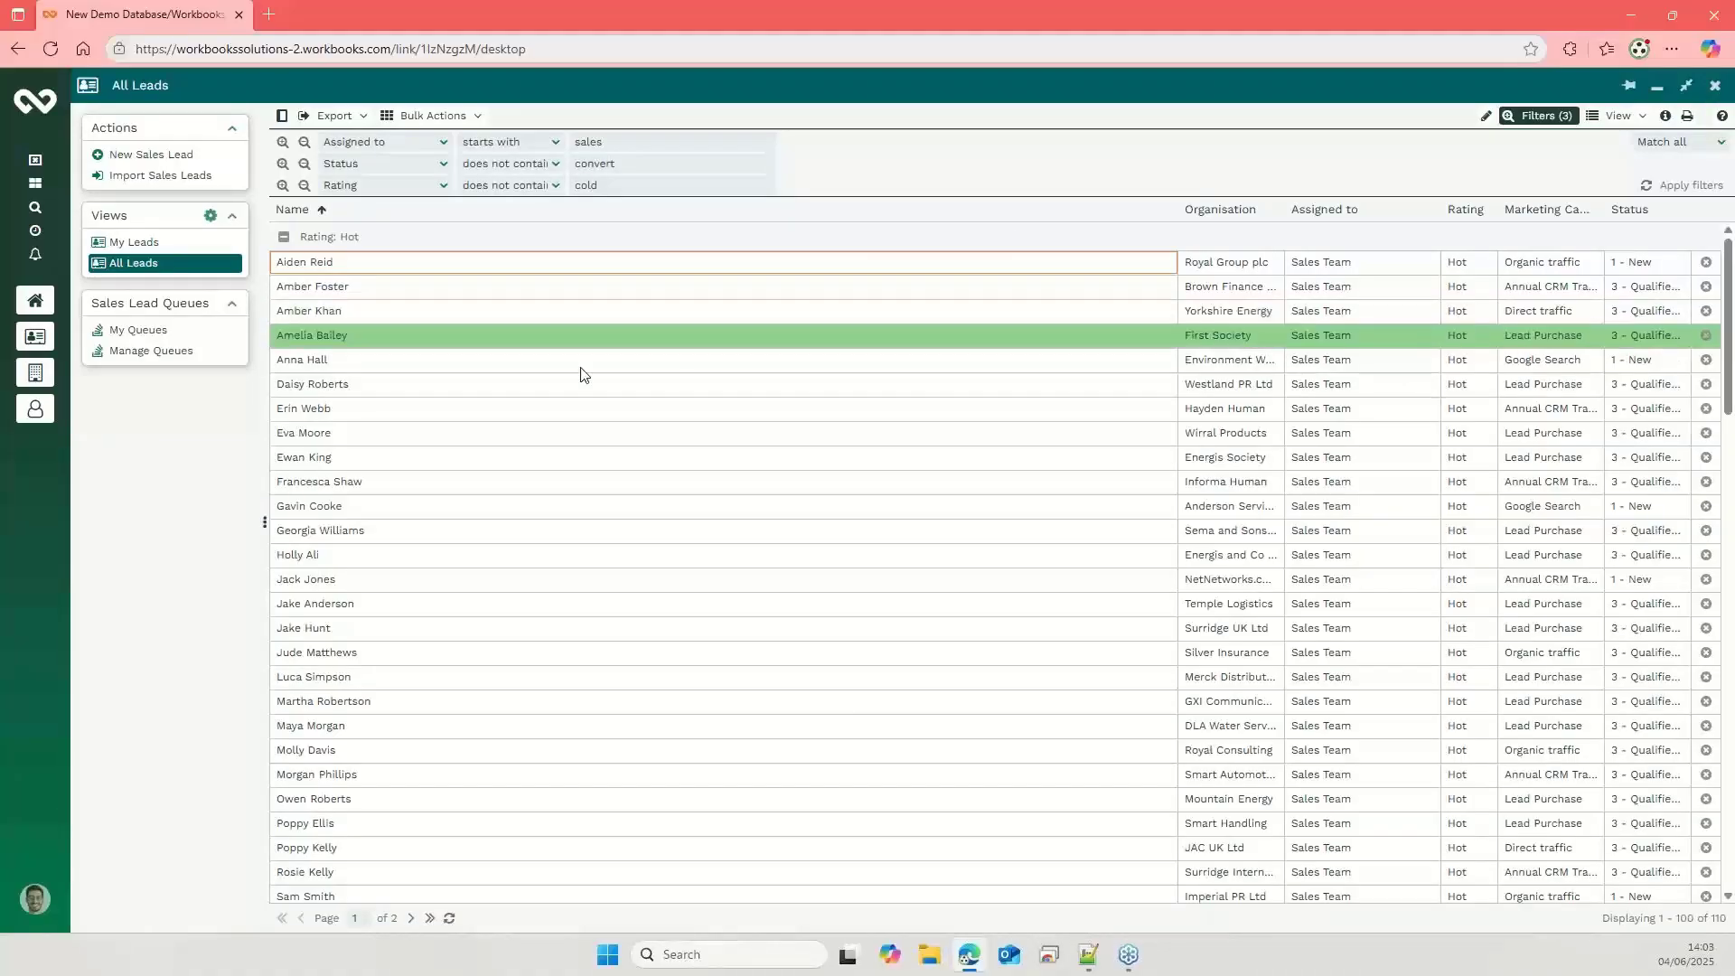
pyautogui.click(194, 351)
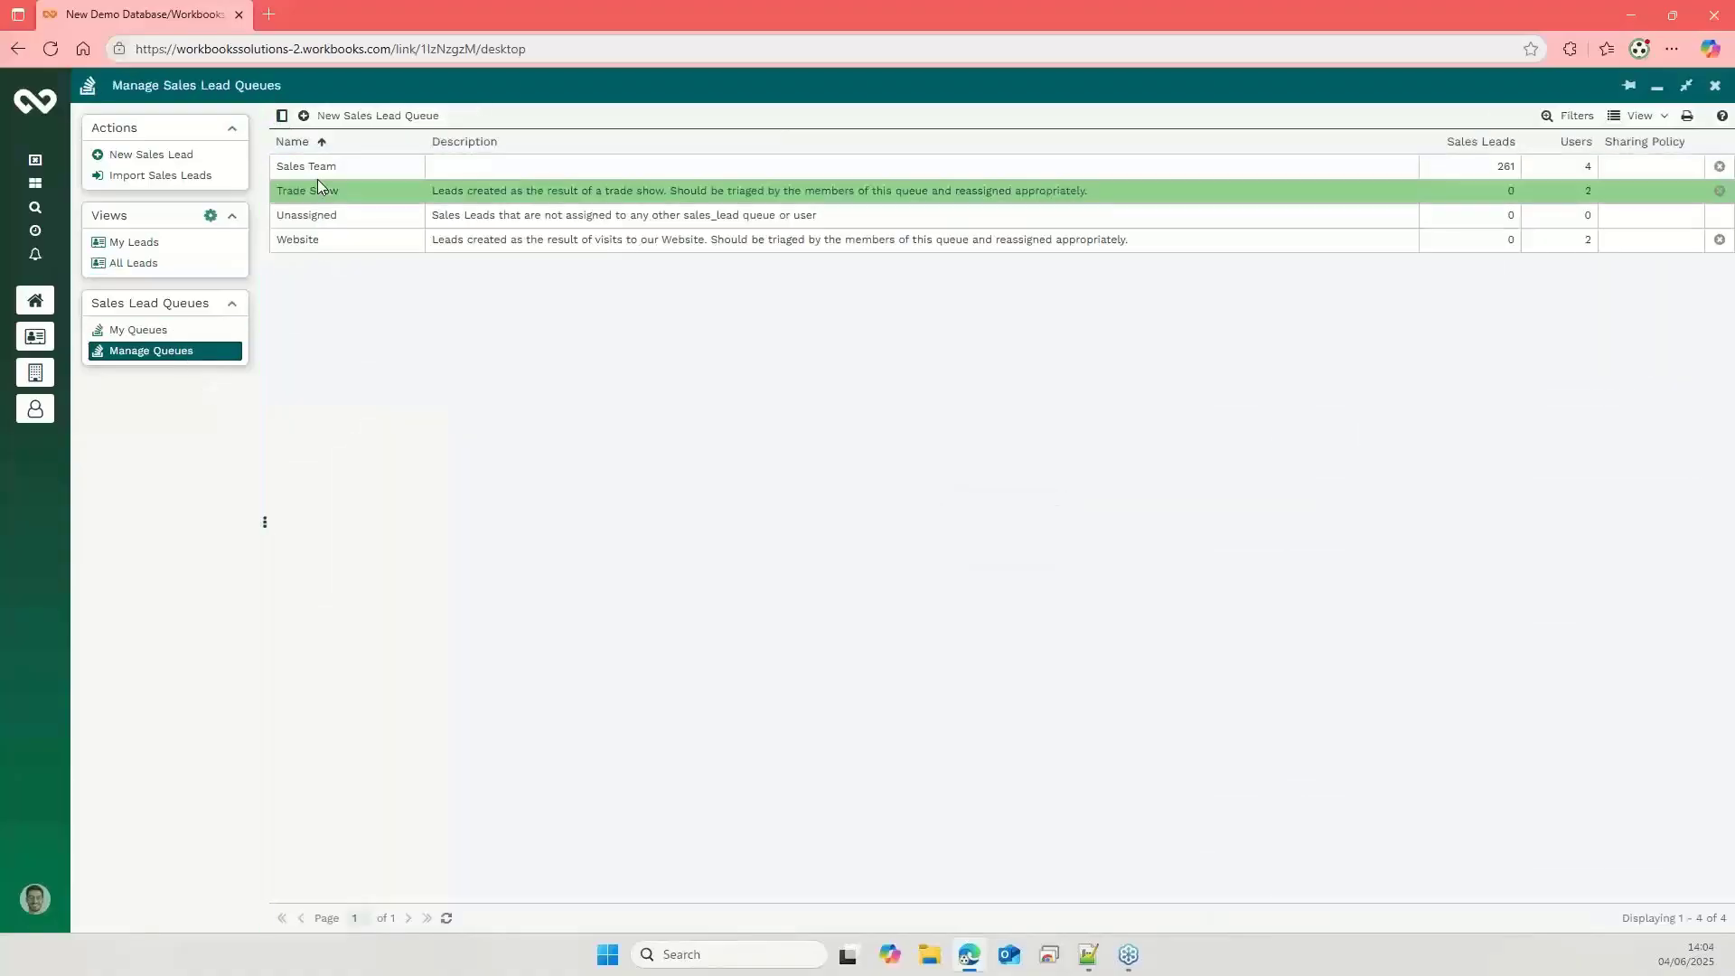
pyautogui.click(316, 170)
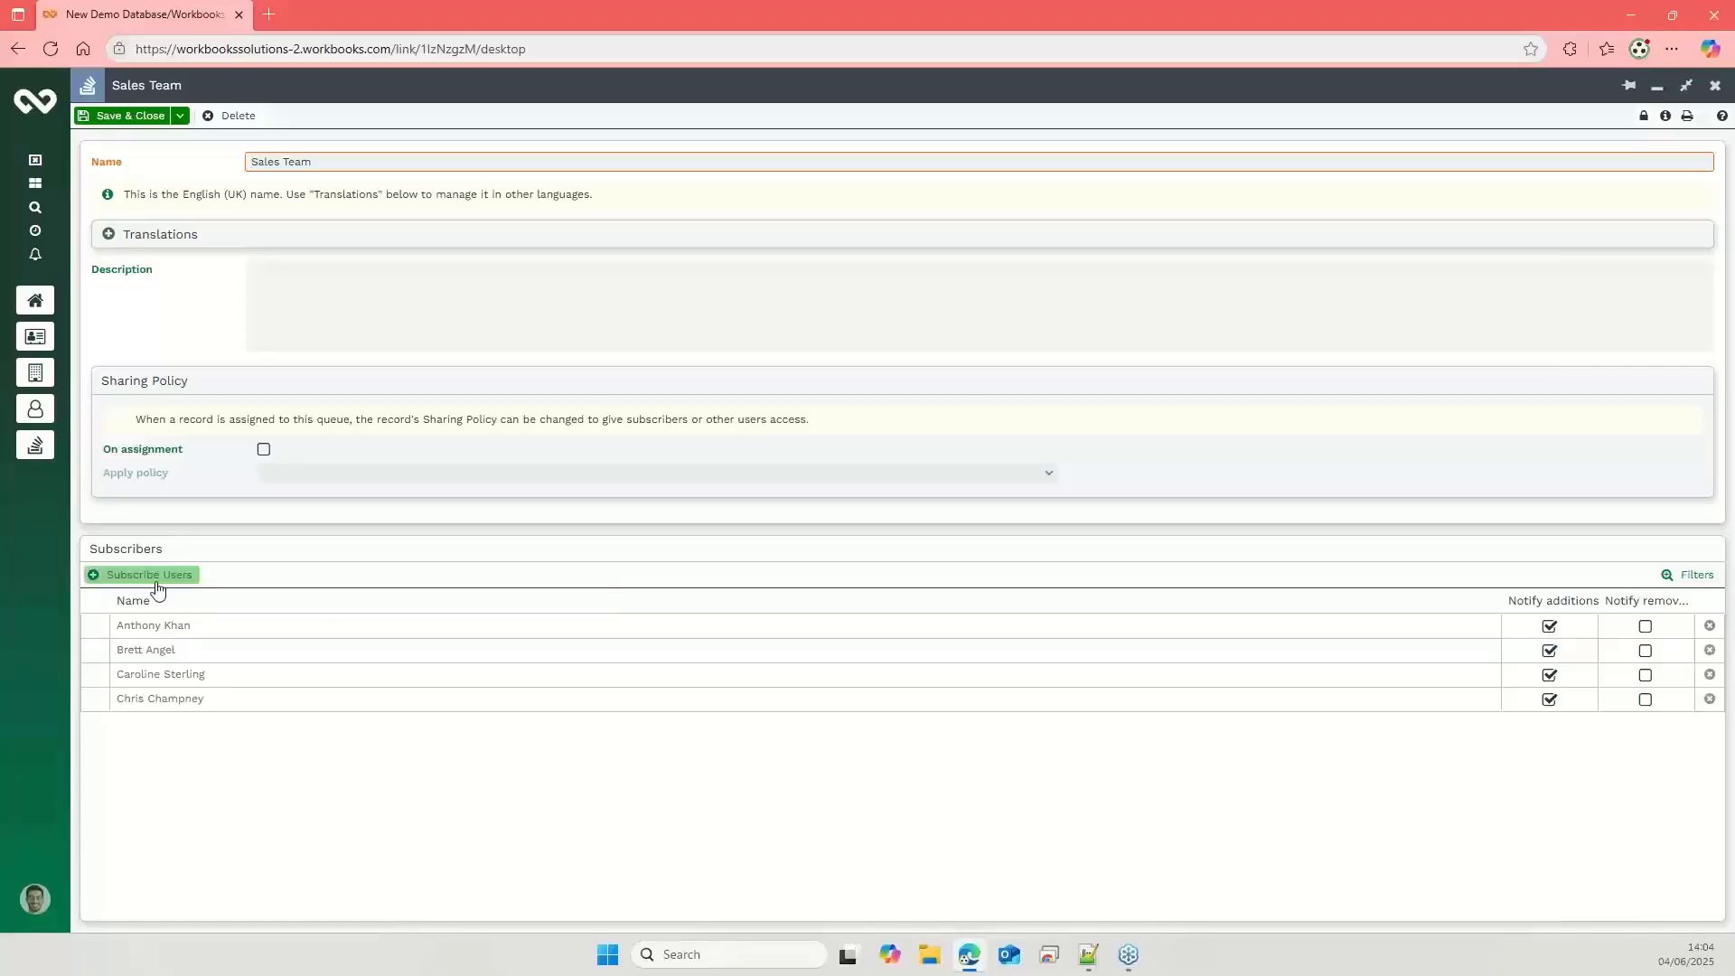
pyautogui.click(1716, 85)
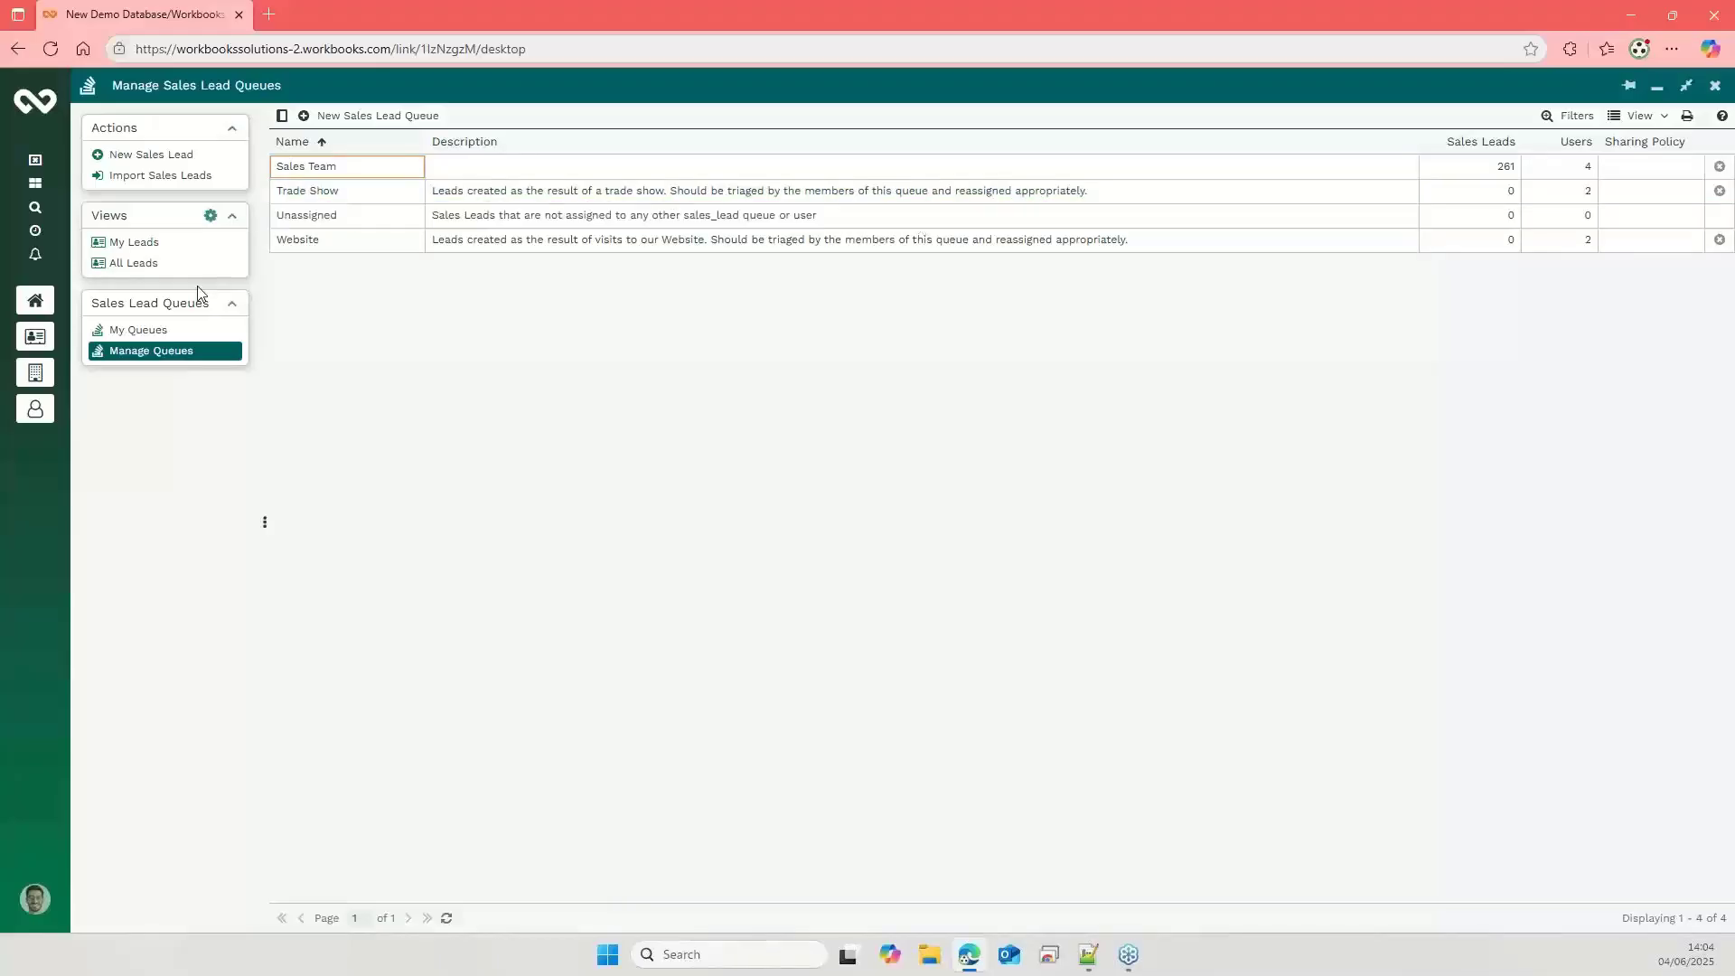
# Step: Start watching the Royal Group plc lead from the All Leads view and close its record
pyautogui.click(127, 263)
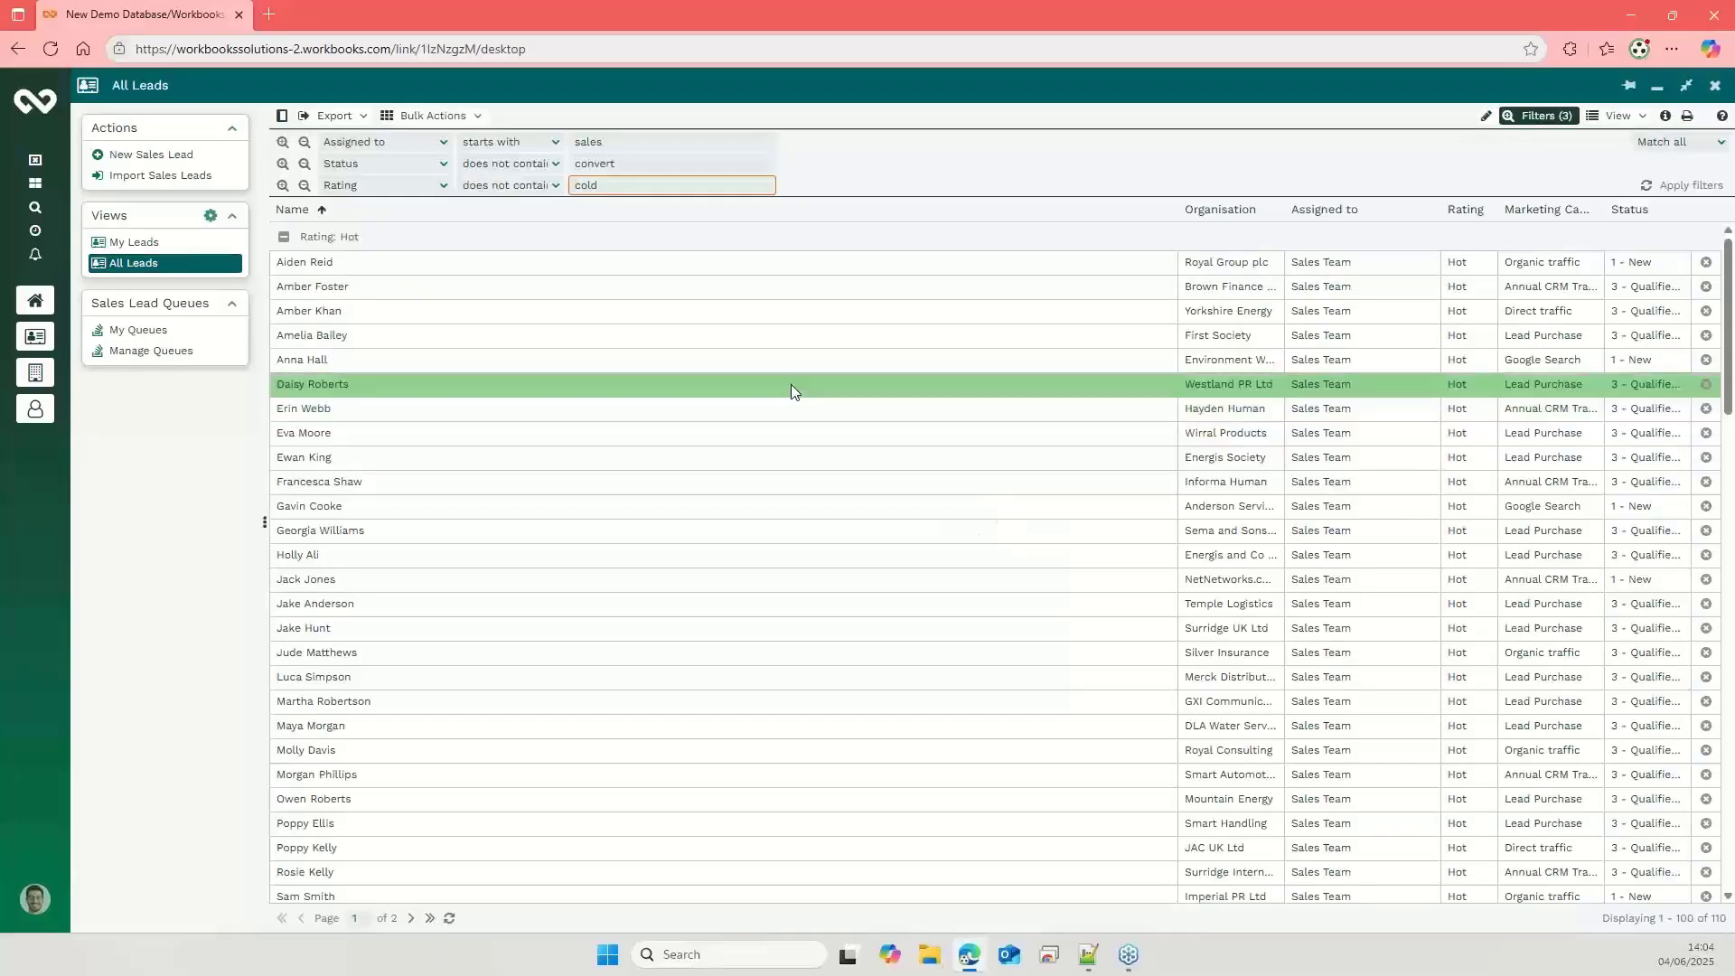
pyautogui.click(345, 268)
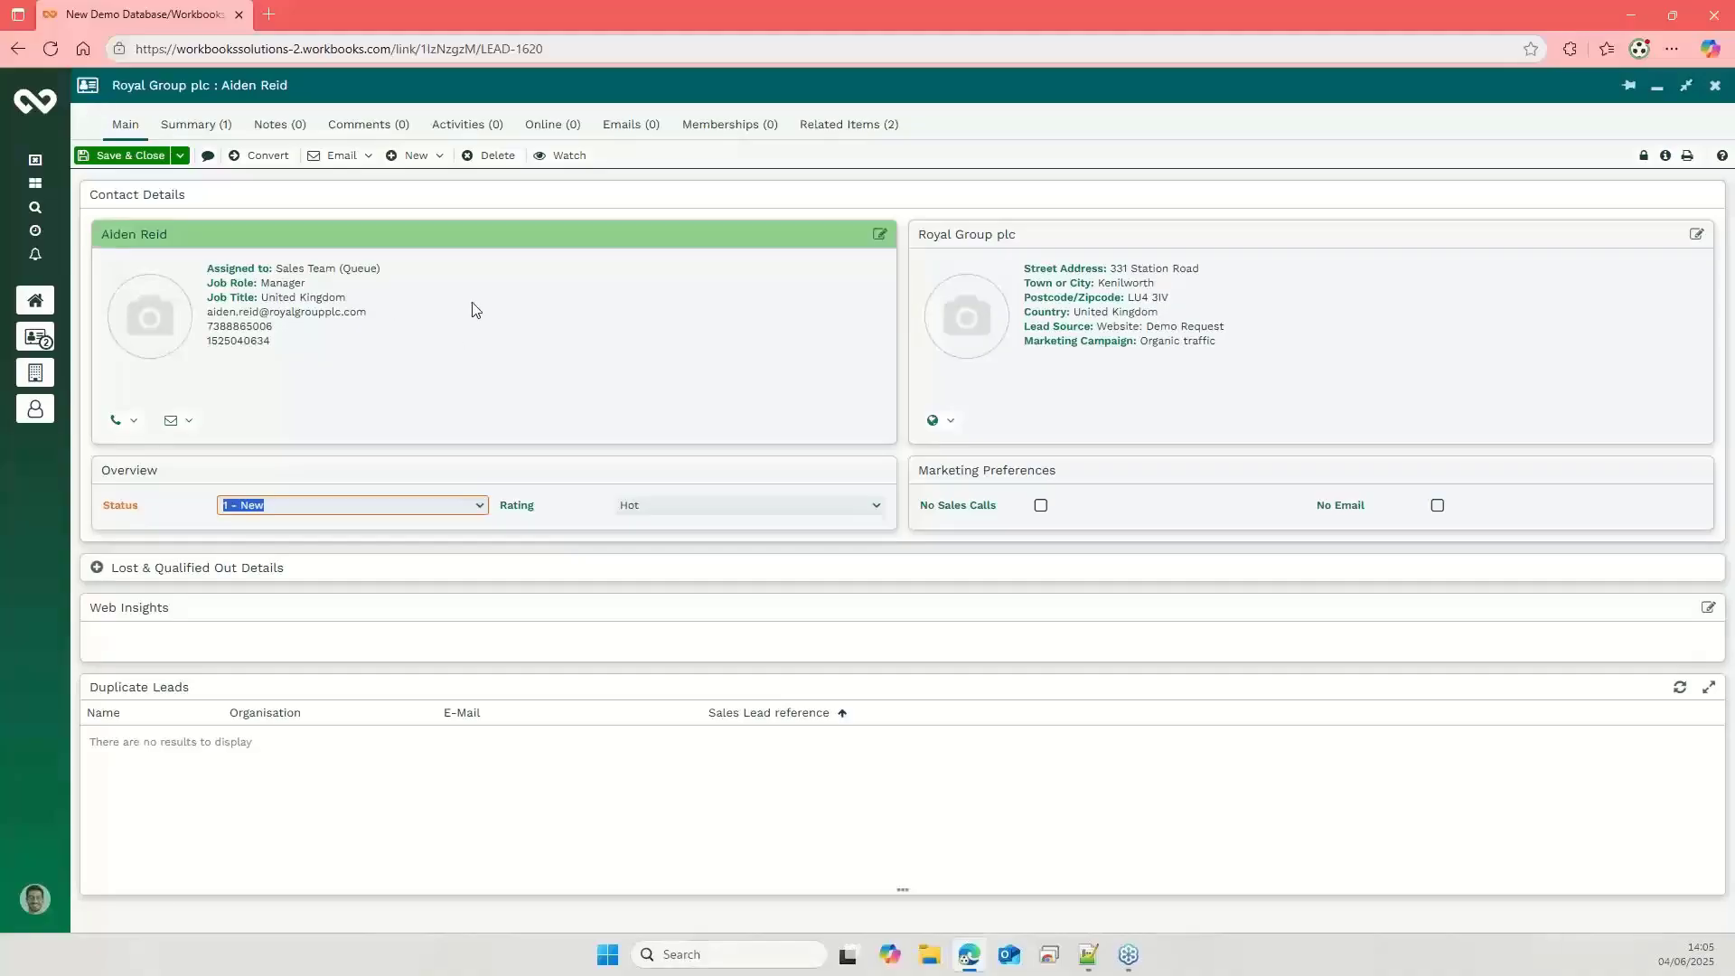
pyautogui.click(569, 158)
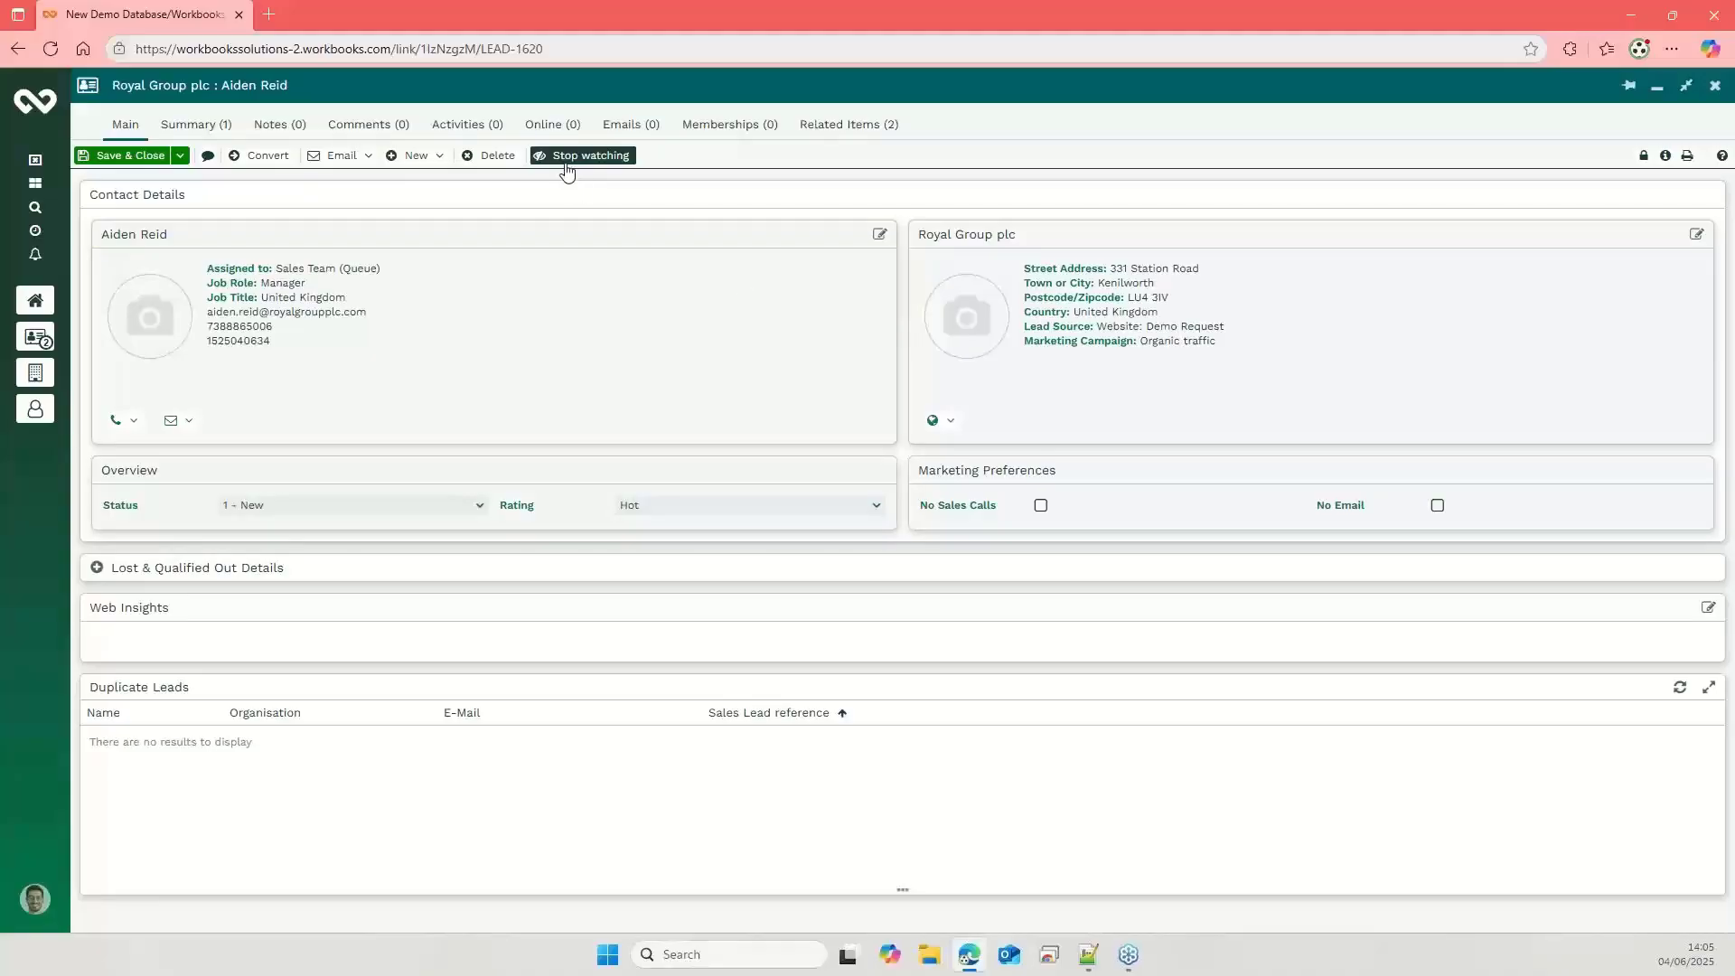
pyautogui.click(1717, 88)
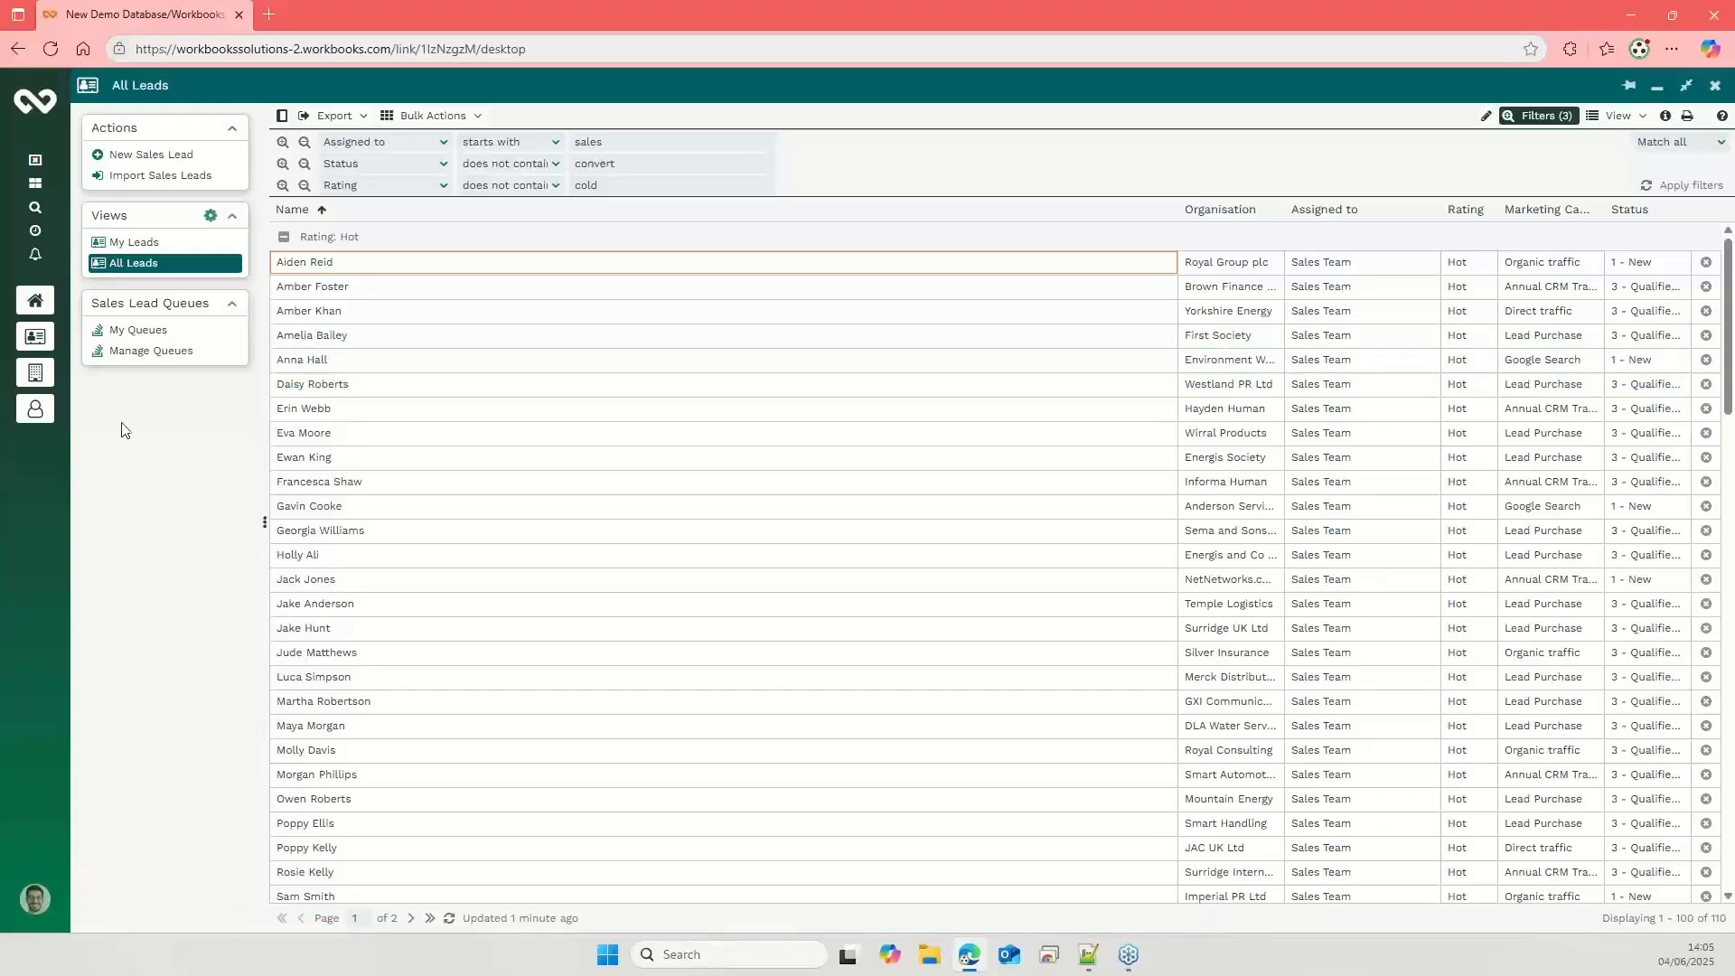
# Step: Open the Atlantic Services Head of IT's person record on its main page and show its comments
pyautogui.click(35, 409)
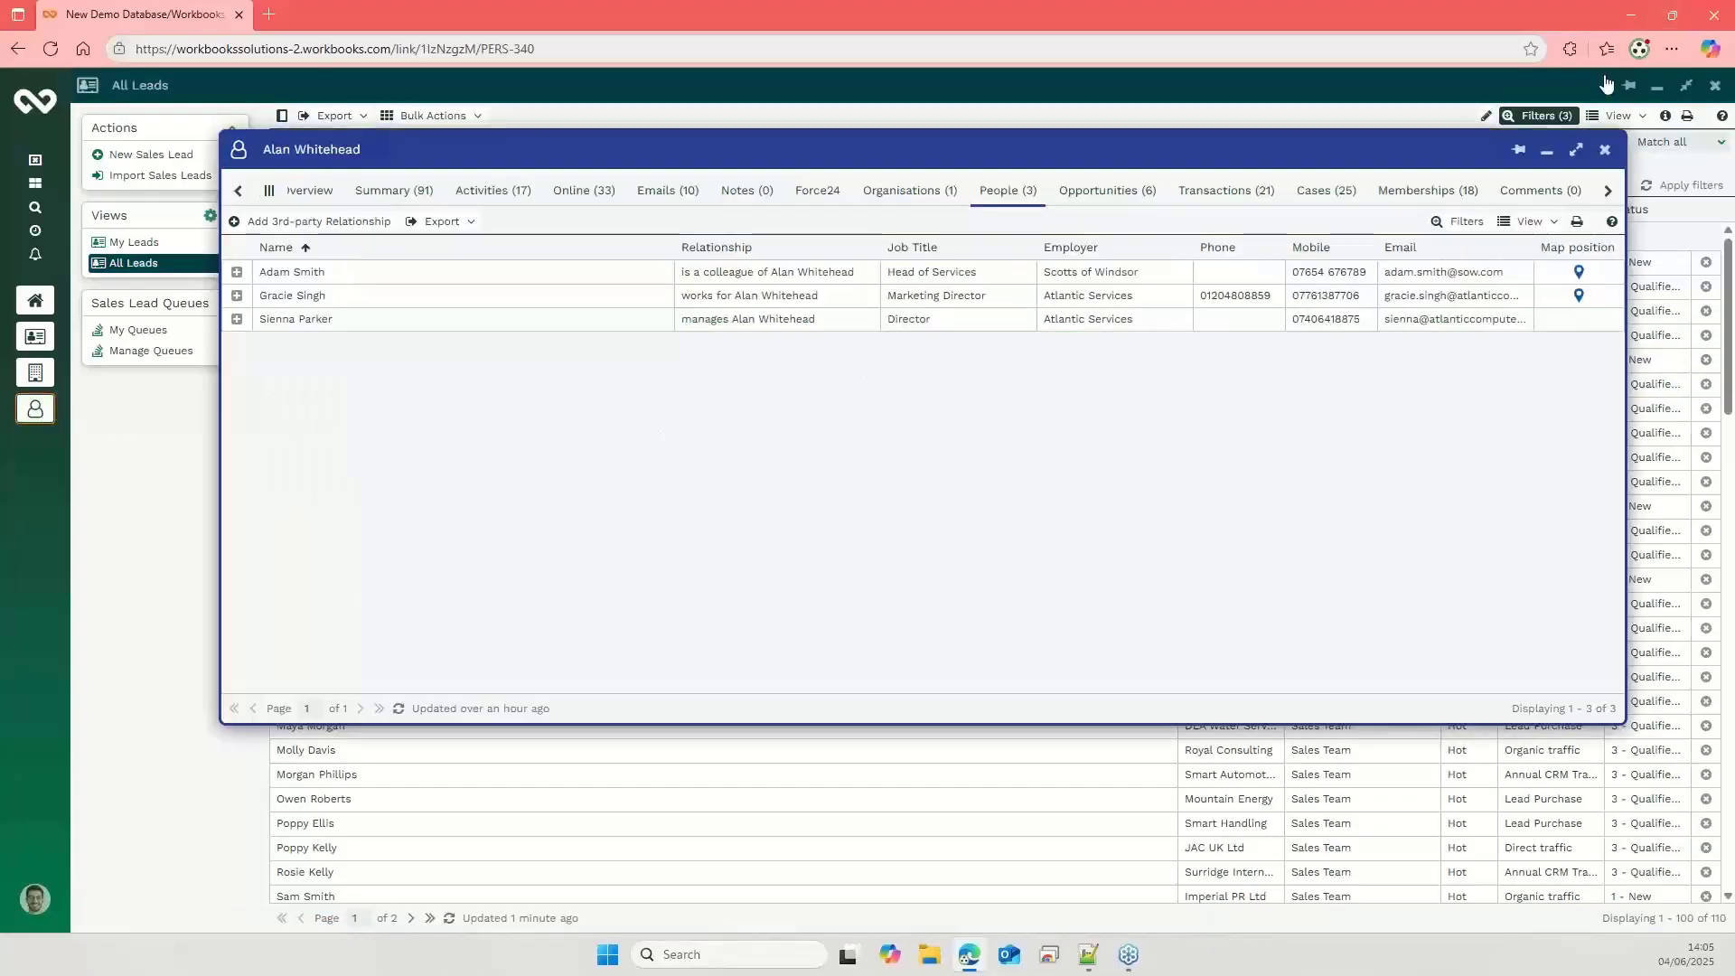
pyautogui.click(274, 192)
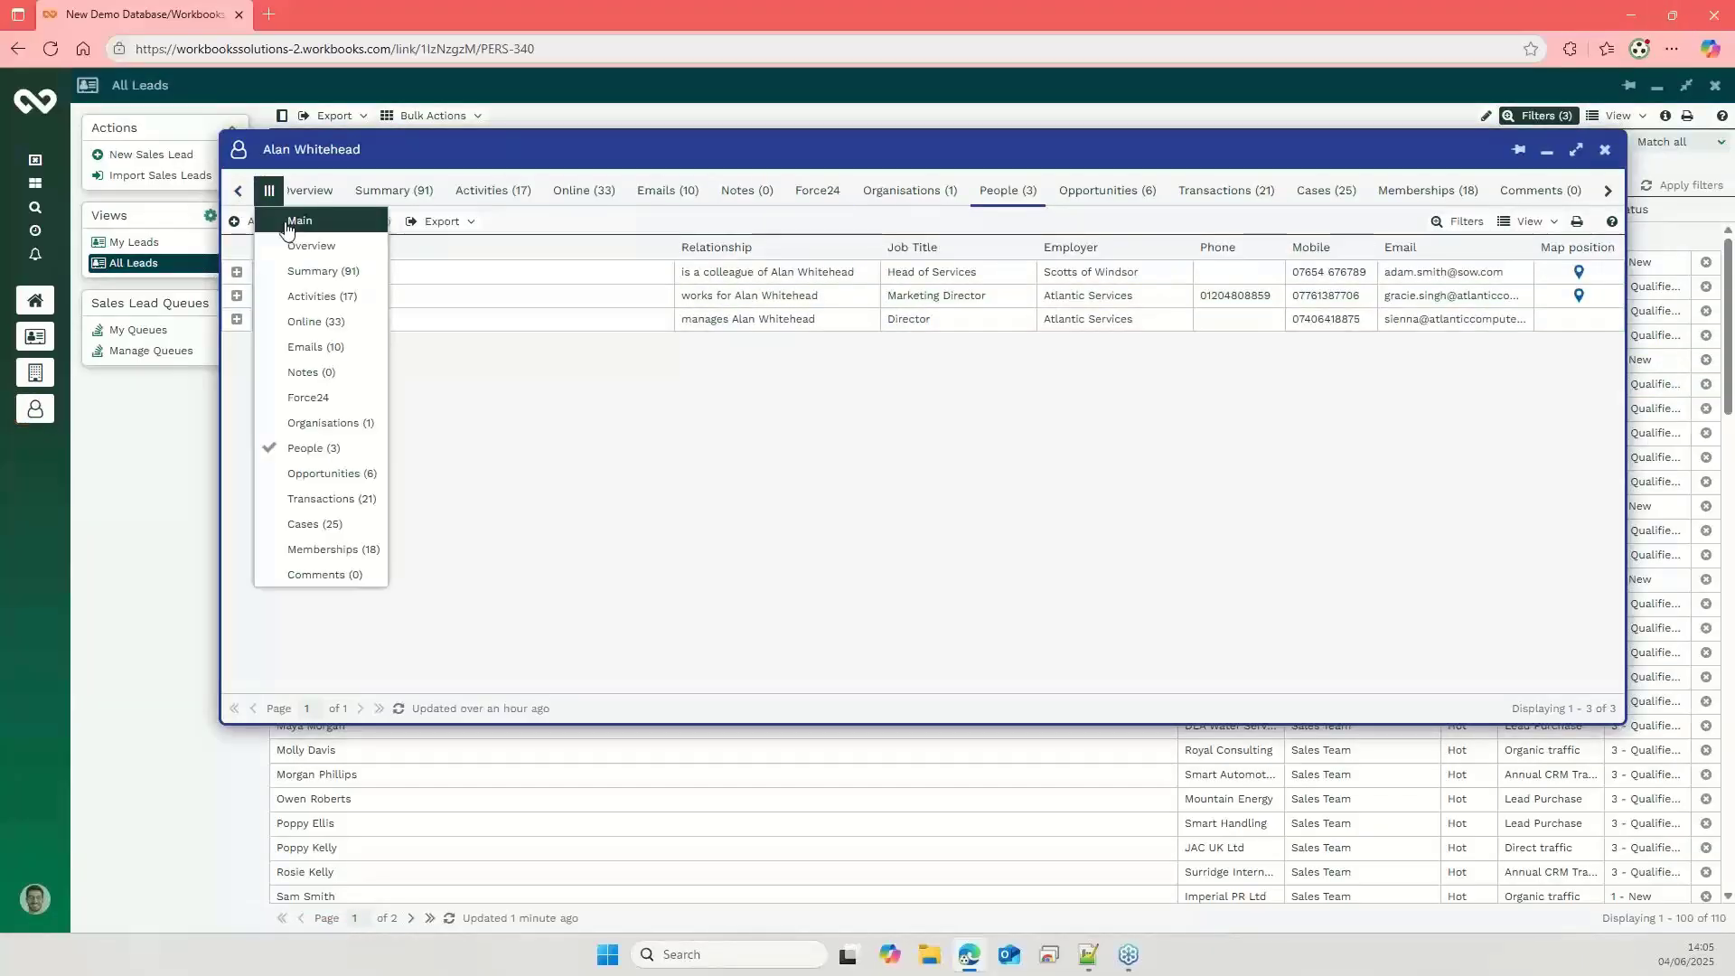
pyautogui.click(303, 224)
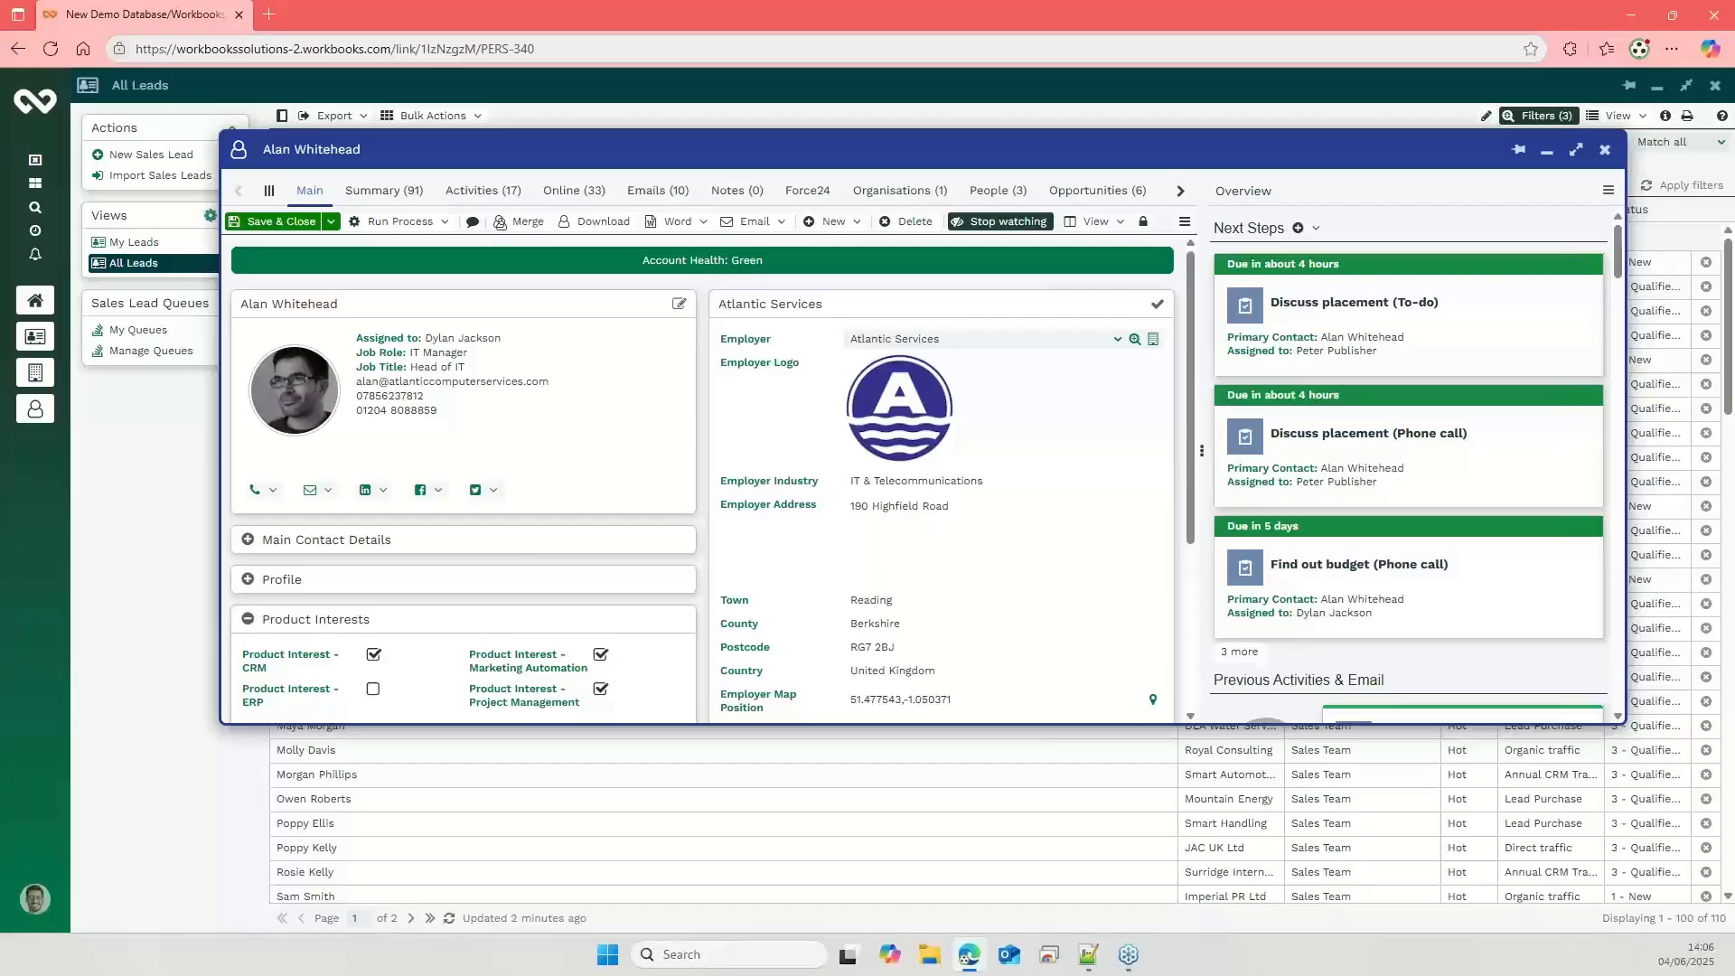
pyautogui.click(472, 224)
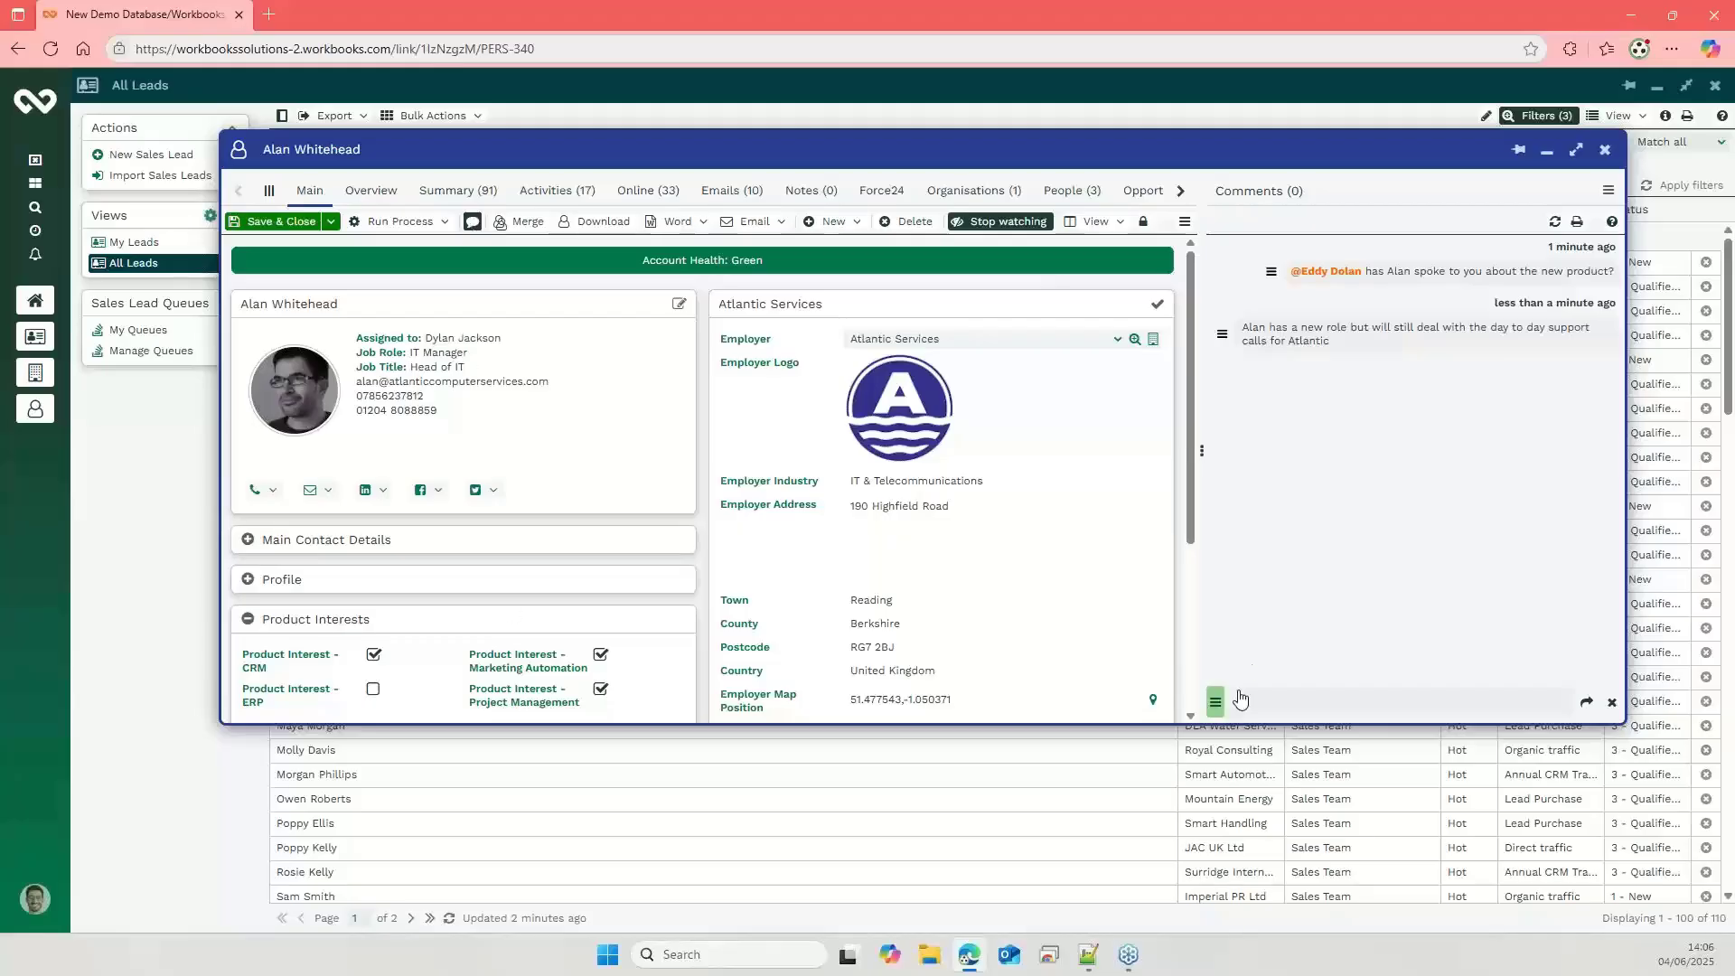
# Step: View the comment options for attaching files and enter @ in the new comment to list the users who can be mentioned
pyautogui.click(1215, 704)
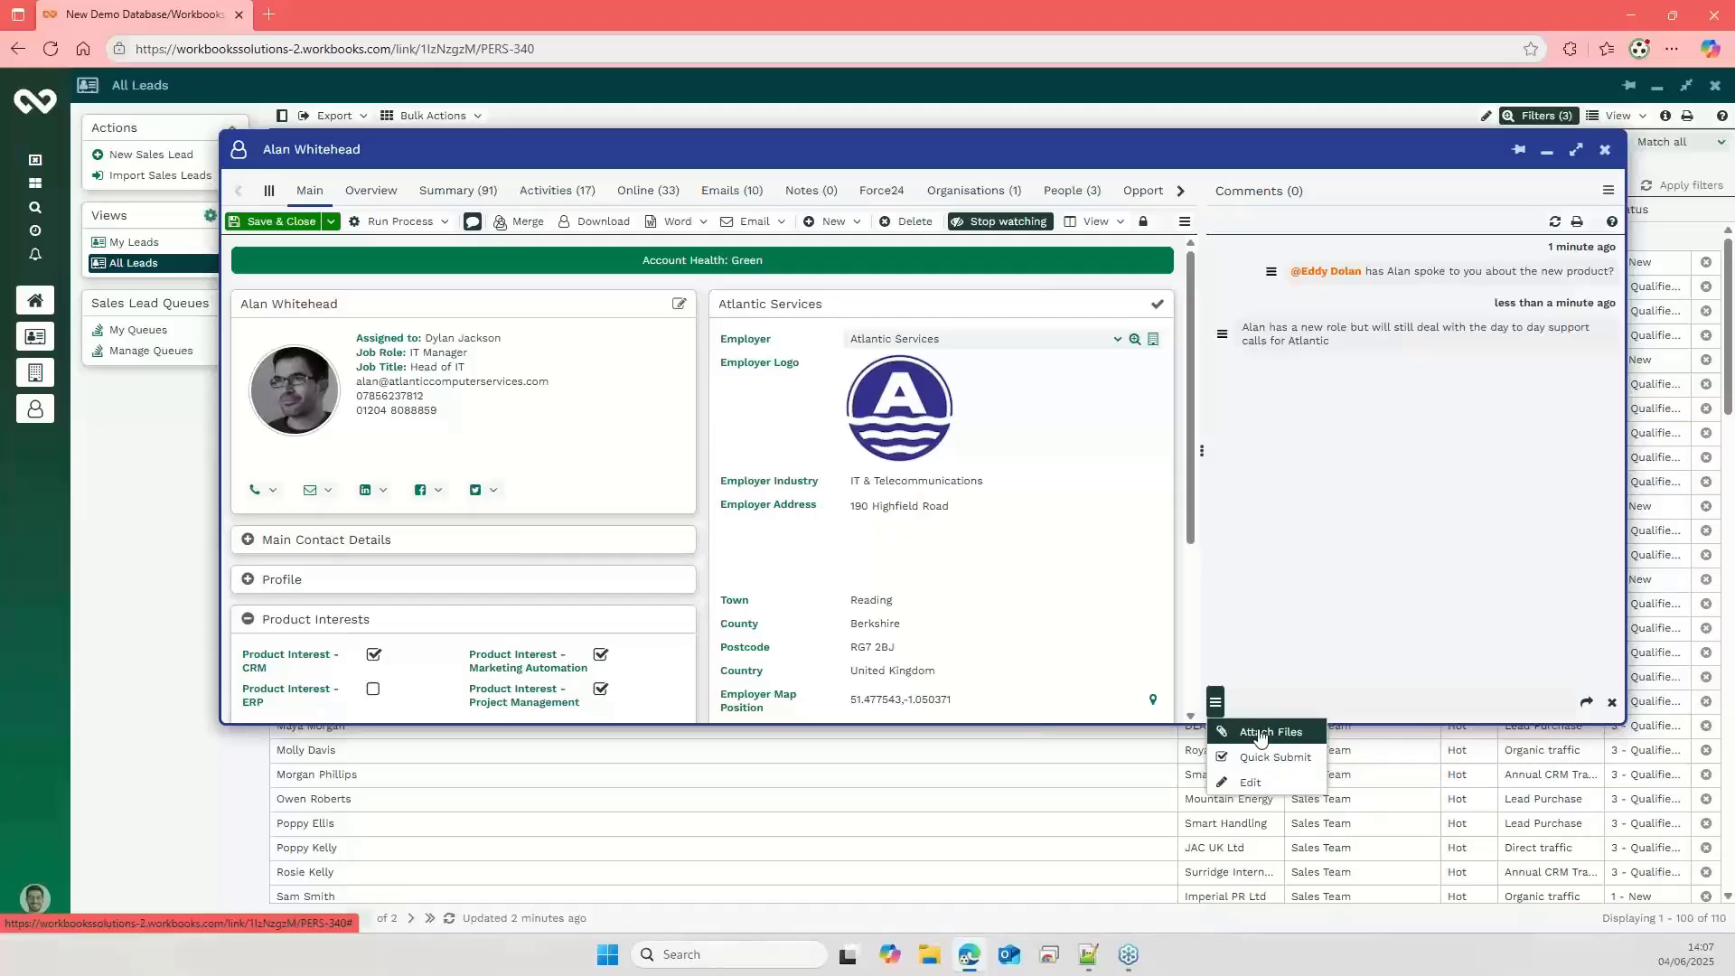
pyautogui.click(1264, 622)
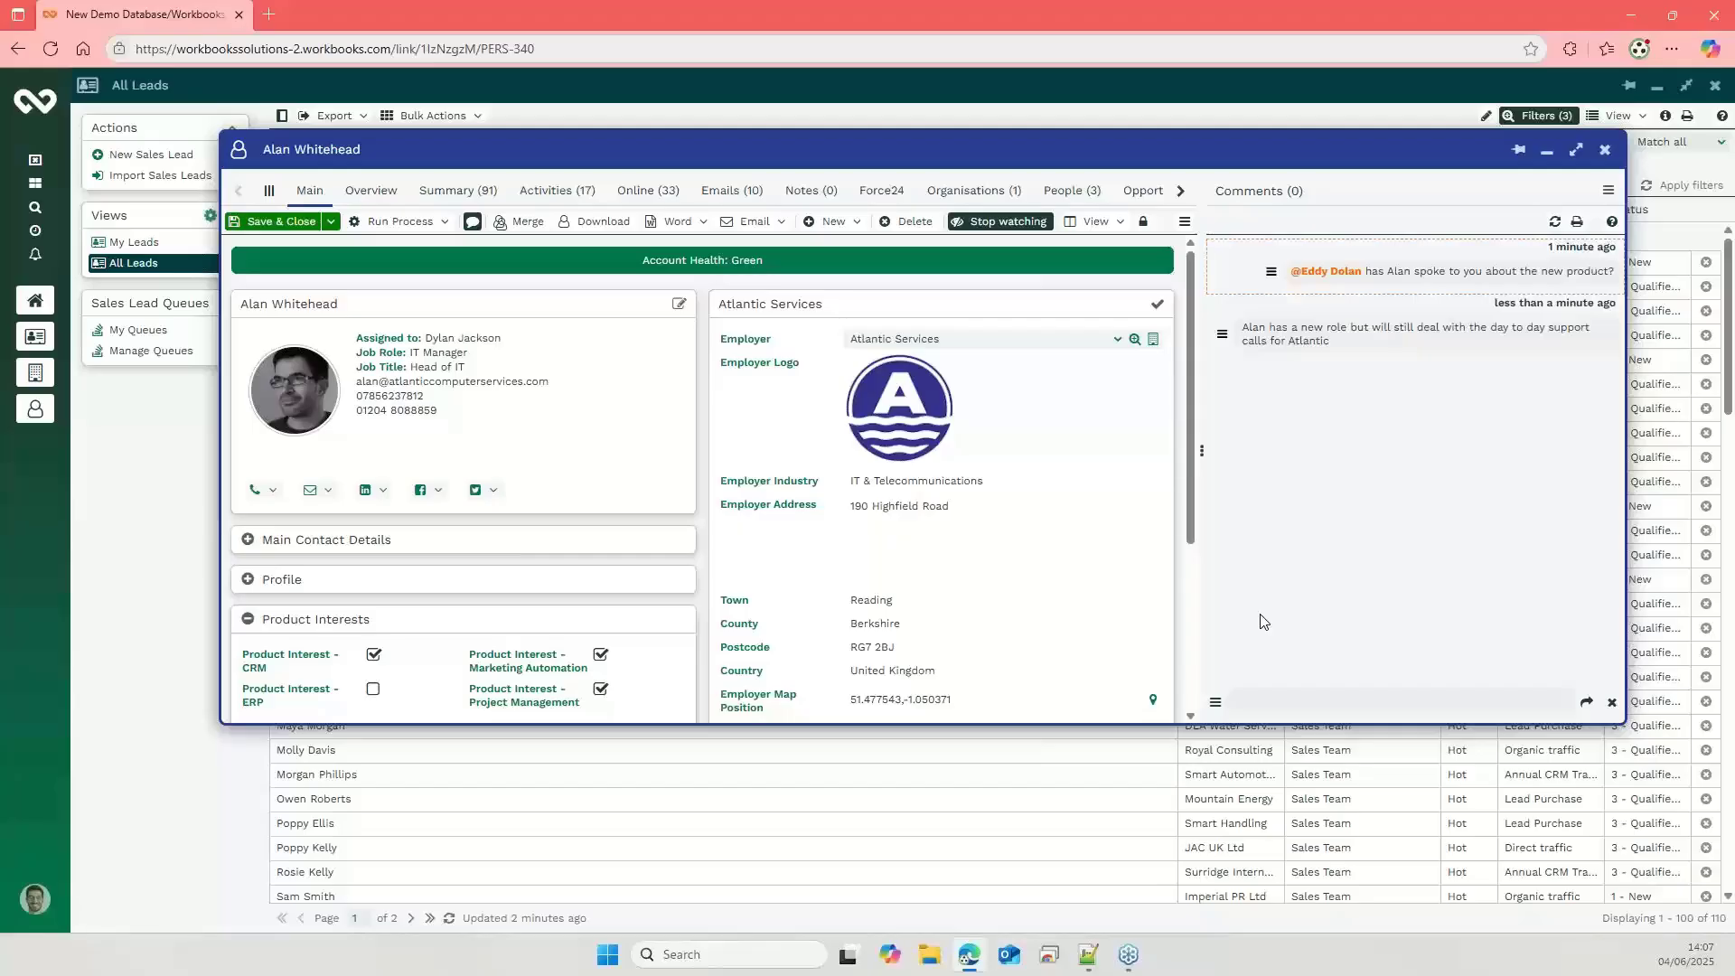
pyautogui.click(1295, 705)
pyautogui.write('@')
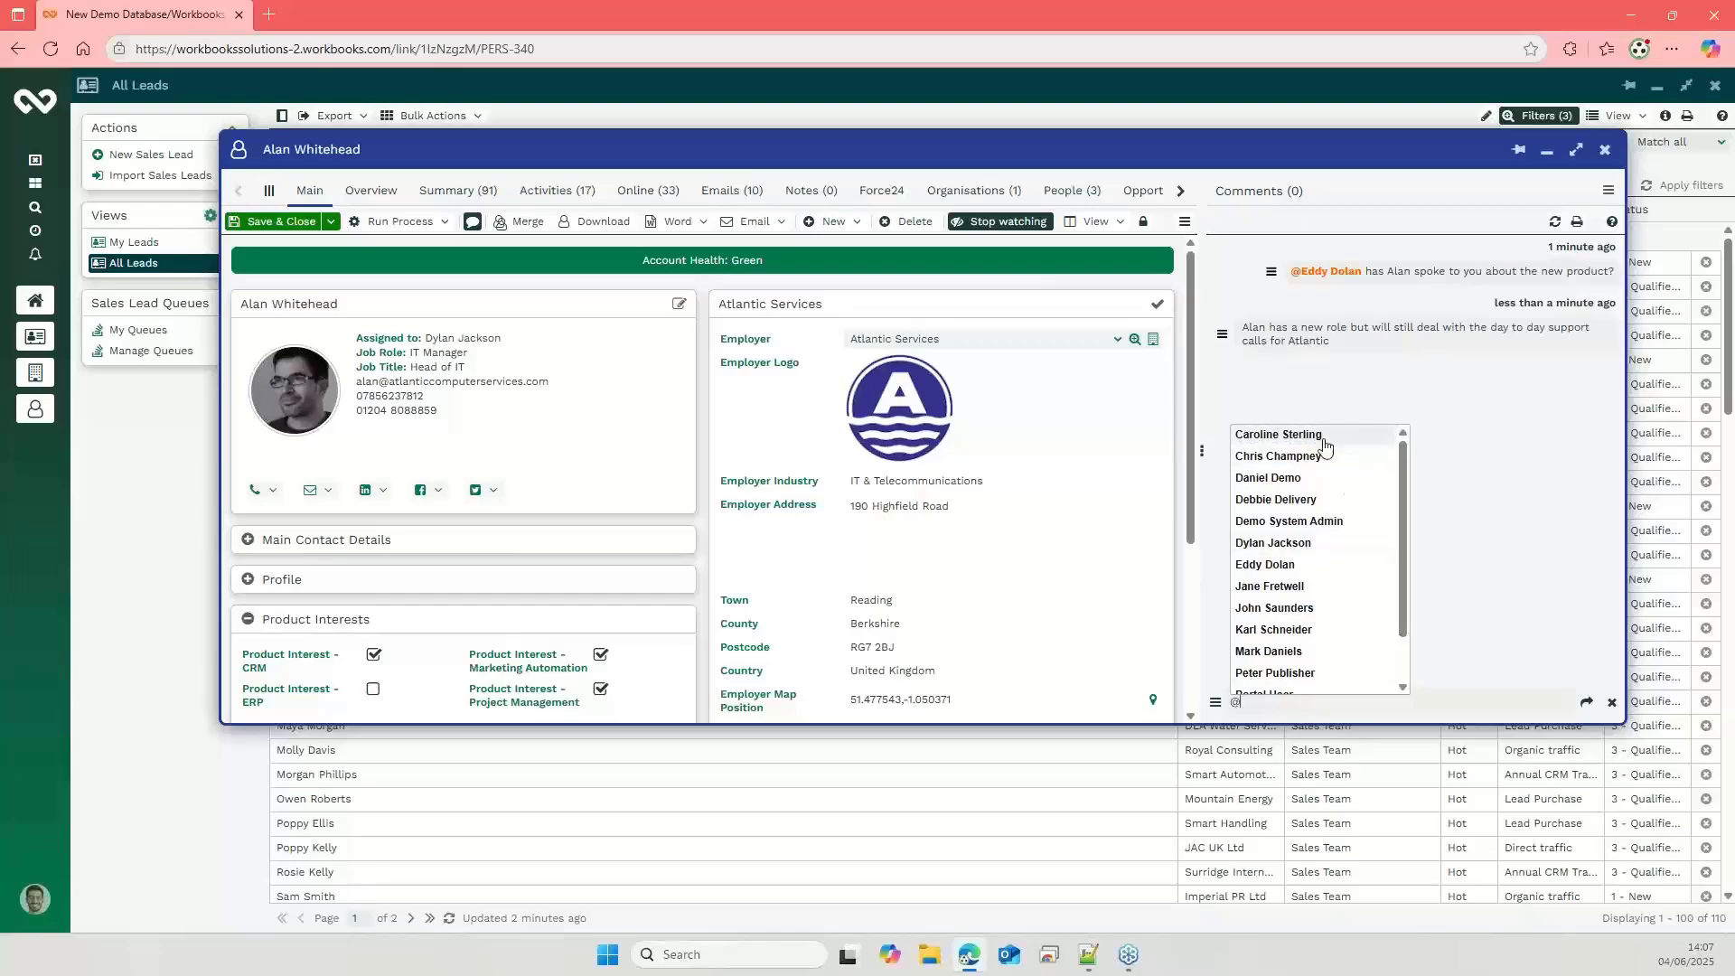
pyautogui.click(1337, 406)
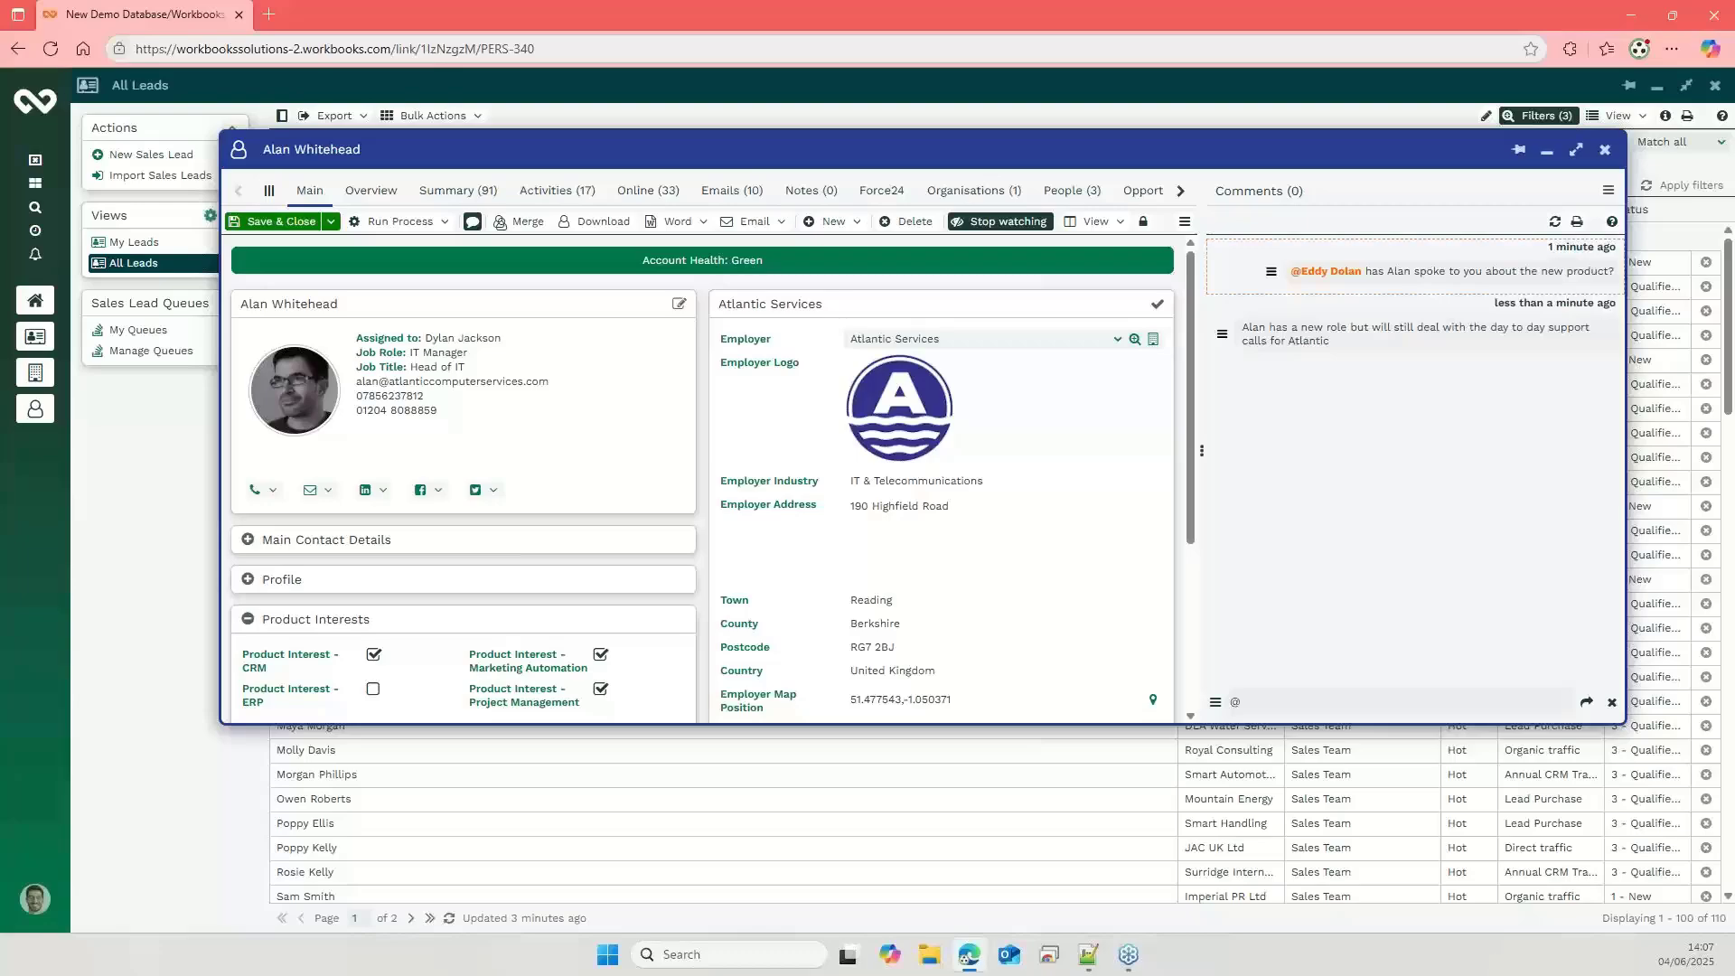
pyautogui.hotkey('alt', 'Tab')
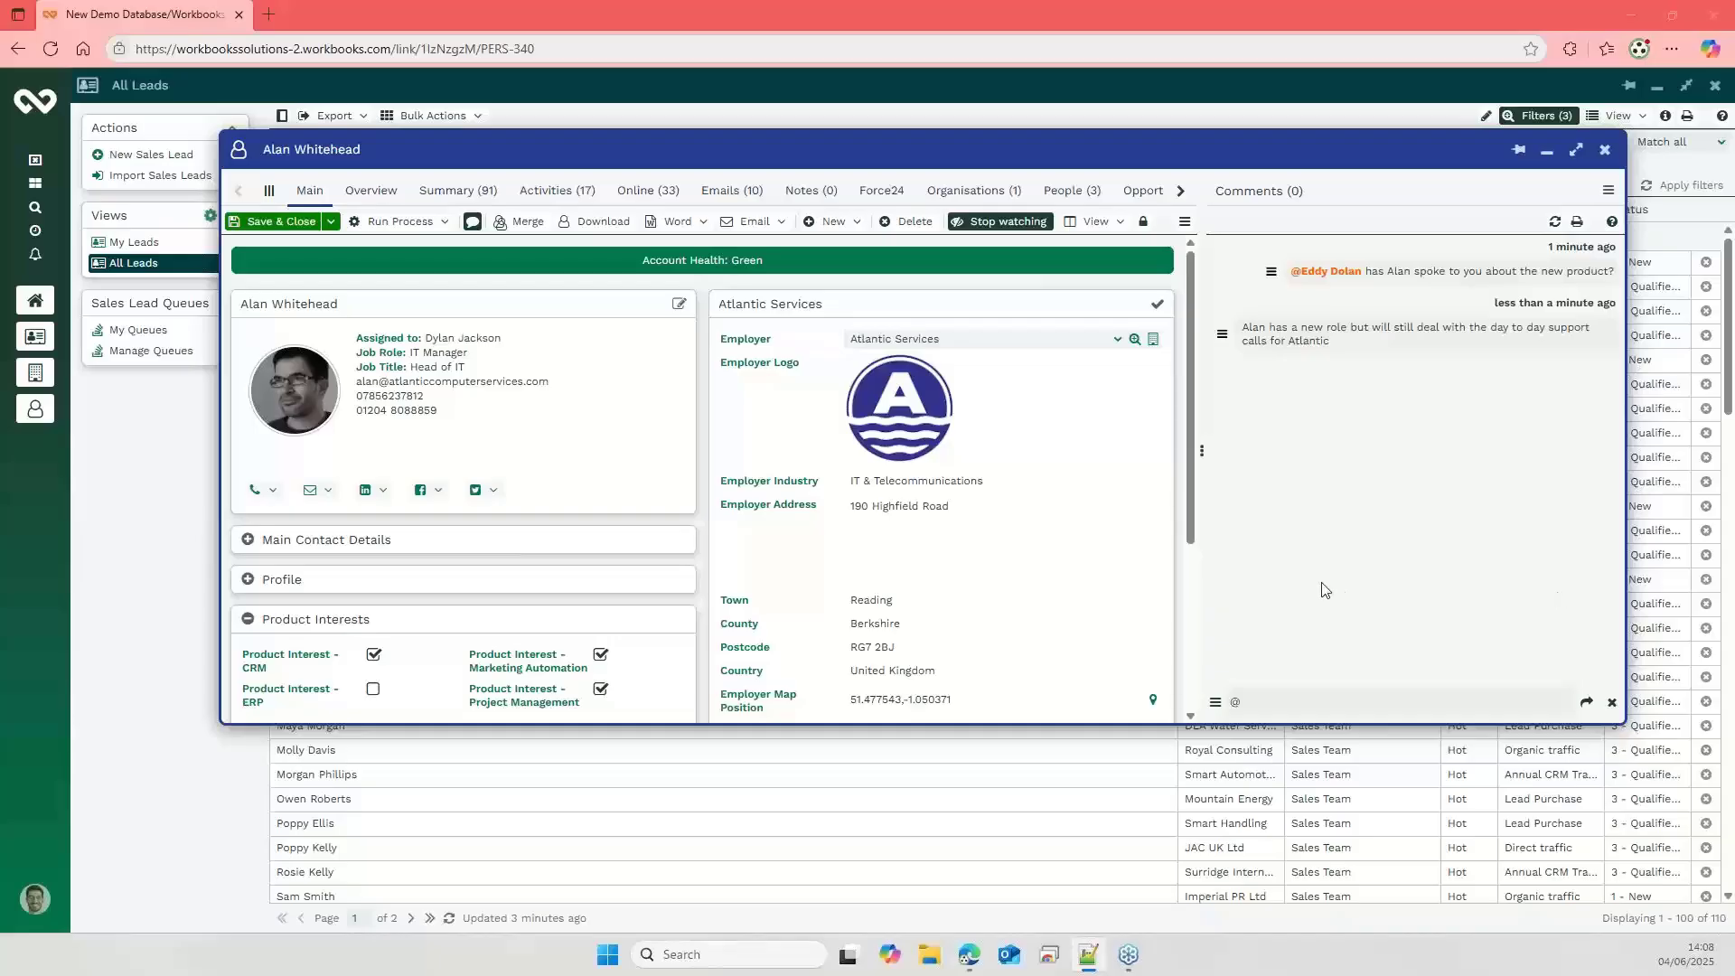
# Step: Open the account preferences and the list of system bulletins
pyautogui.click(37, 904)
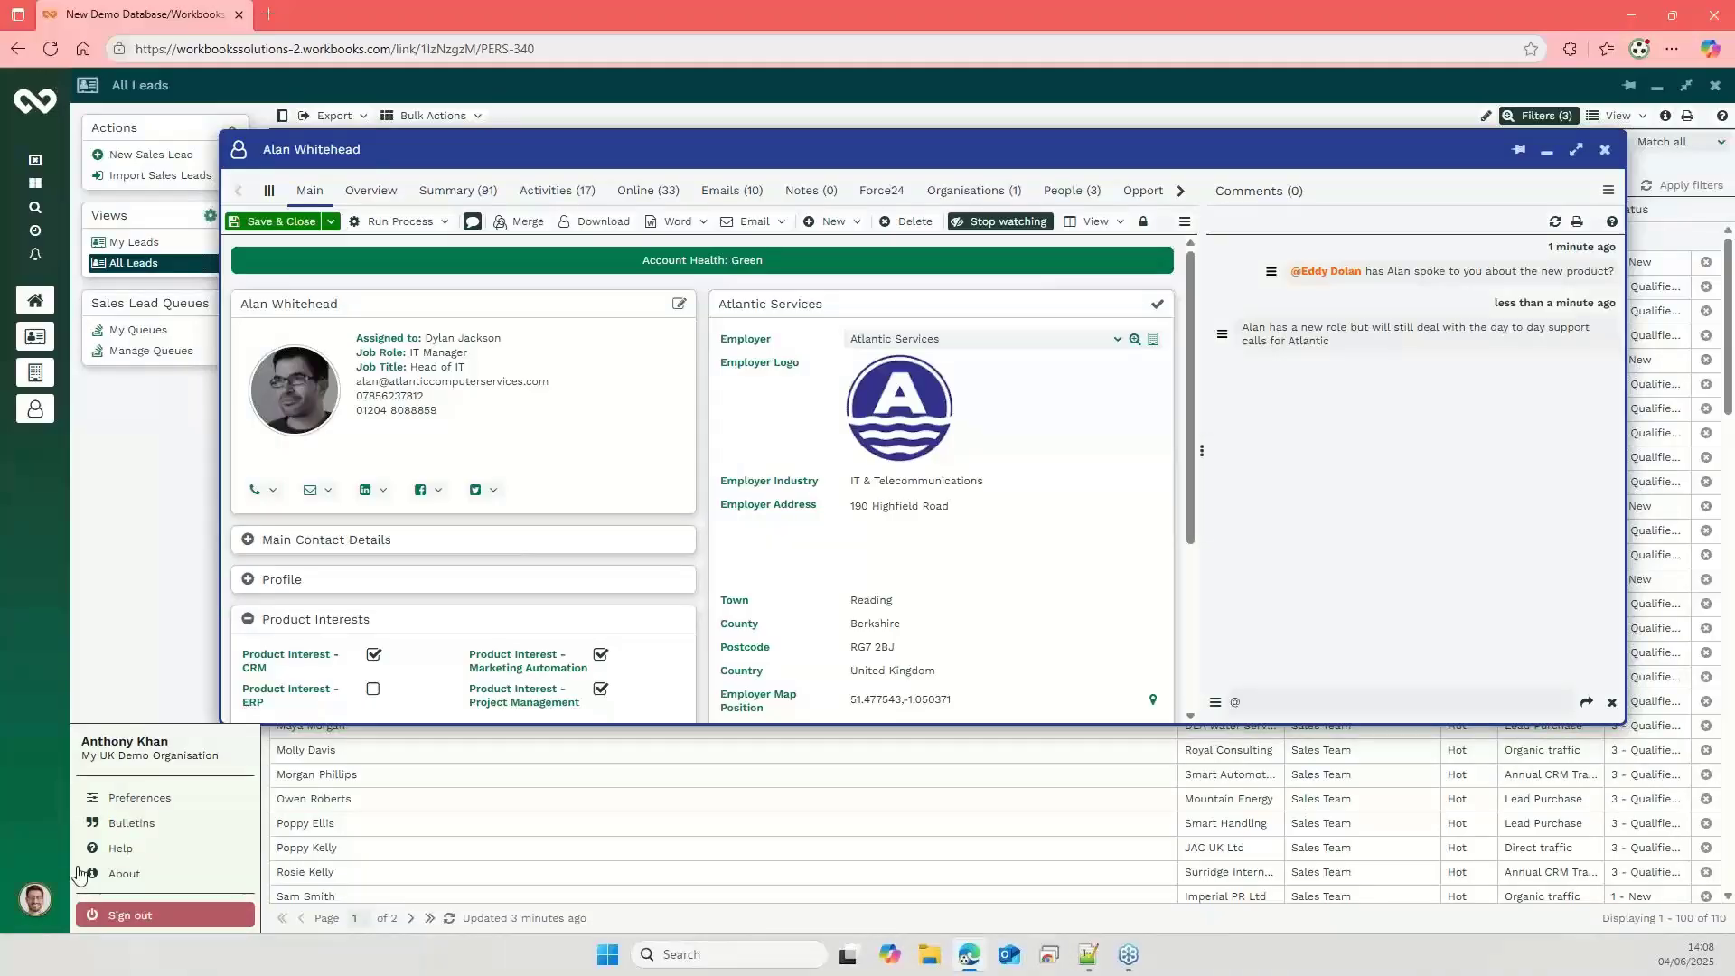
pyautogui.click(116, 807)
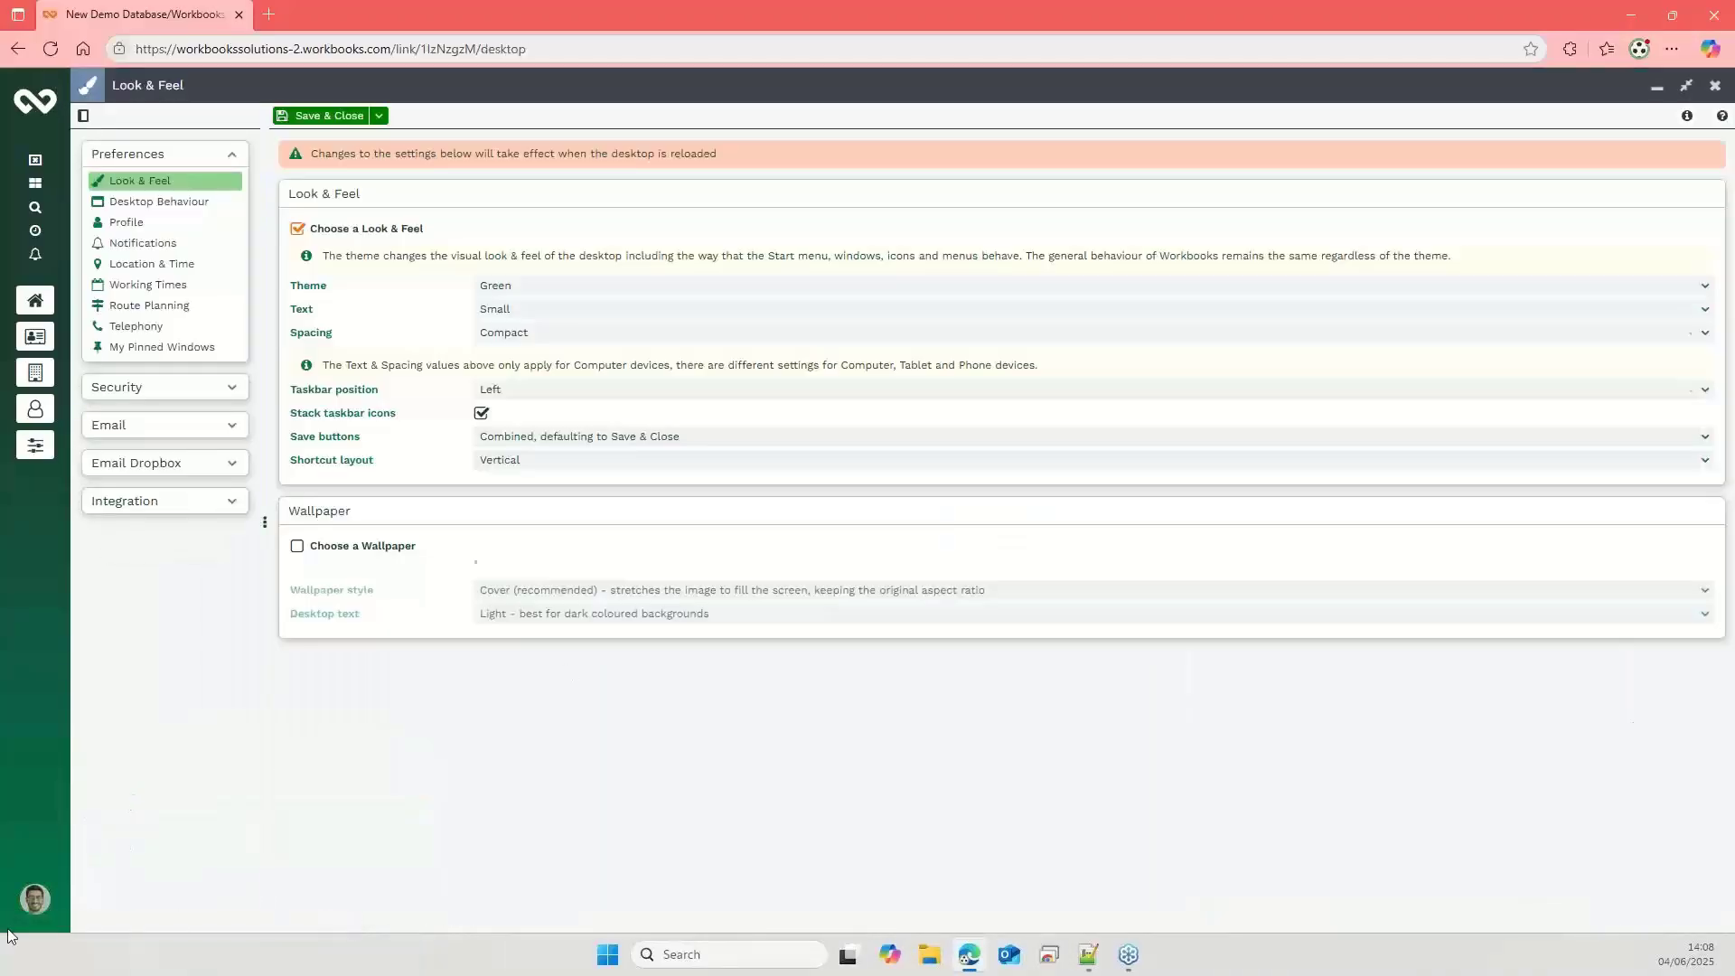
pyautogui.click(36, 900)
pyautogui.click(131, 823)
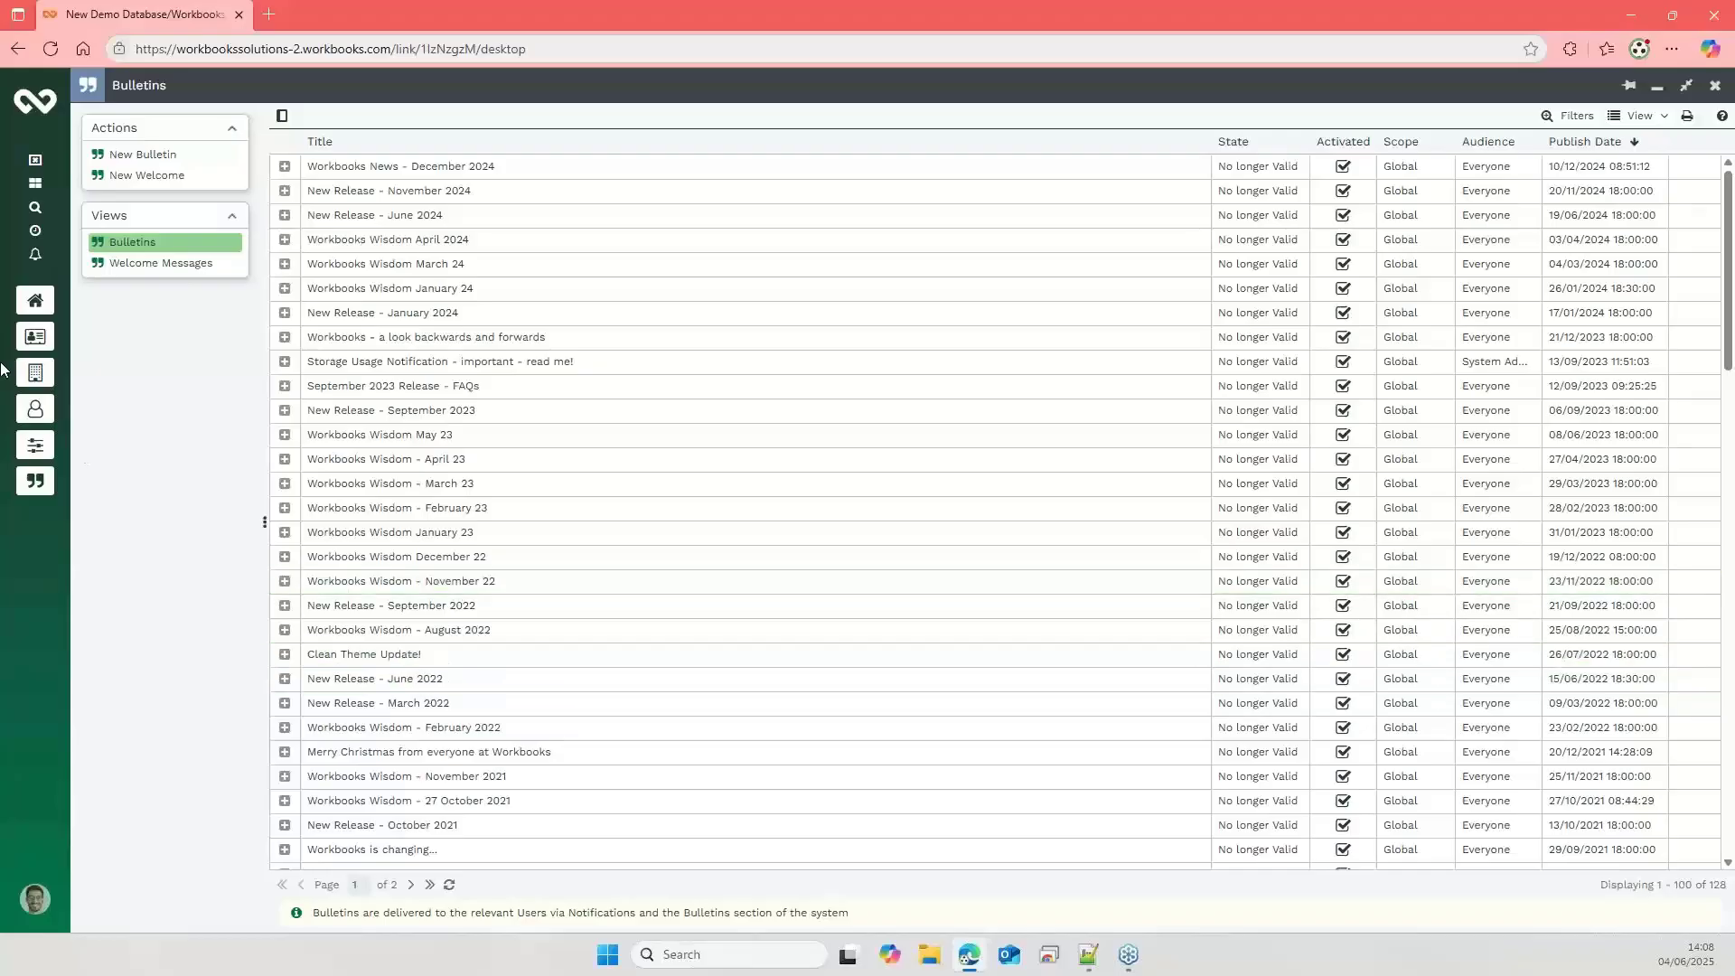
# Step: Draft and discard a bulletin titled "well done" for the Sales Person audience, and close the bulletins and preferences windows
pyautogui.click(137, 154)
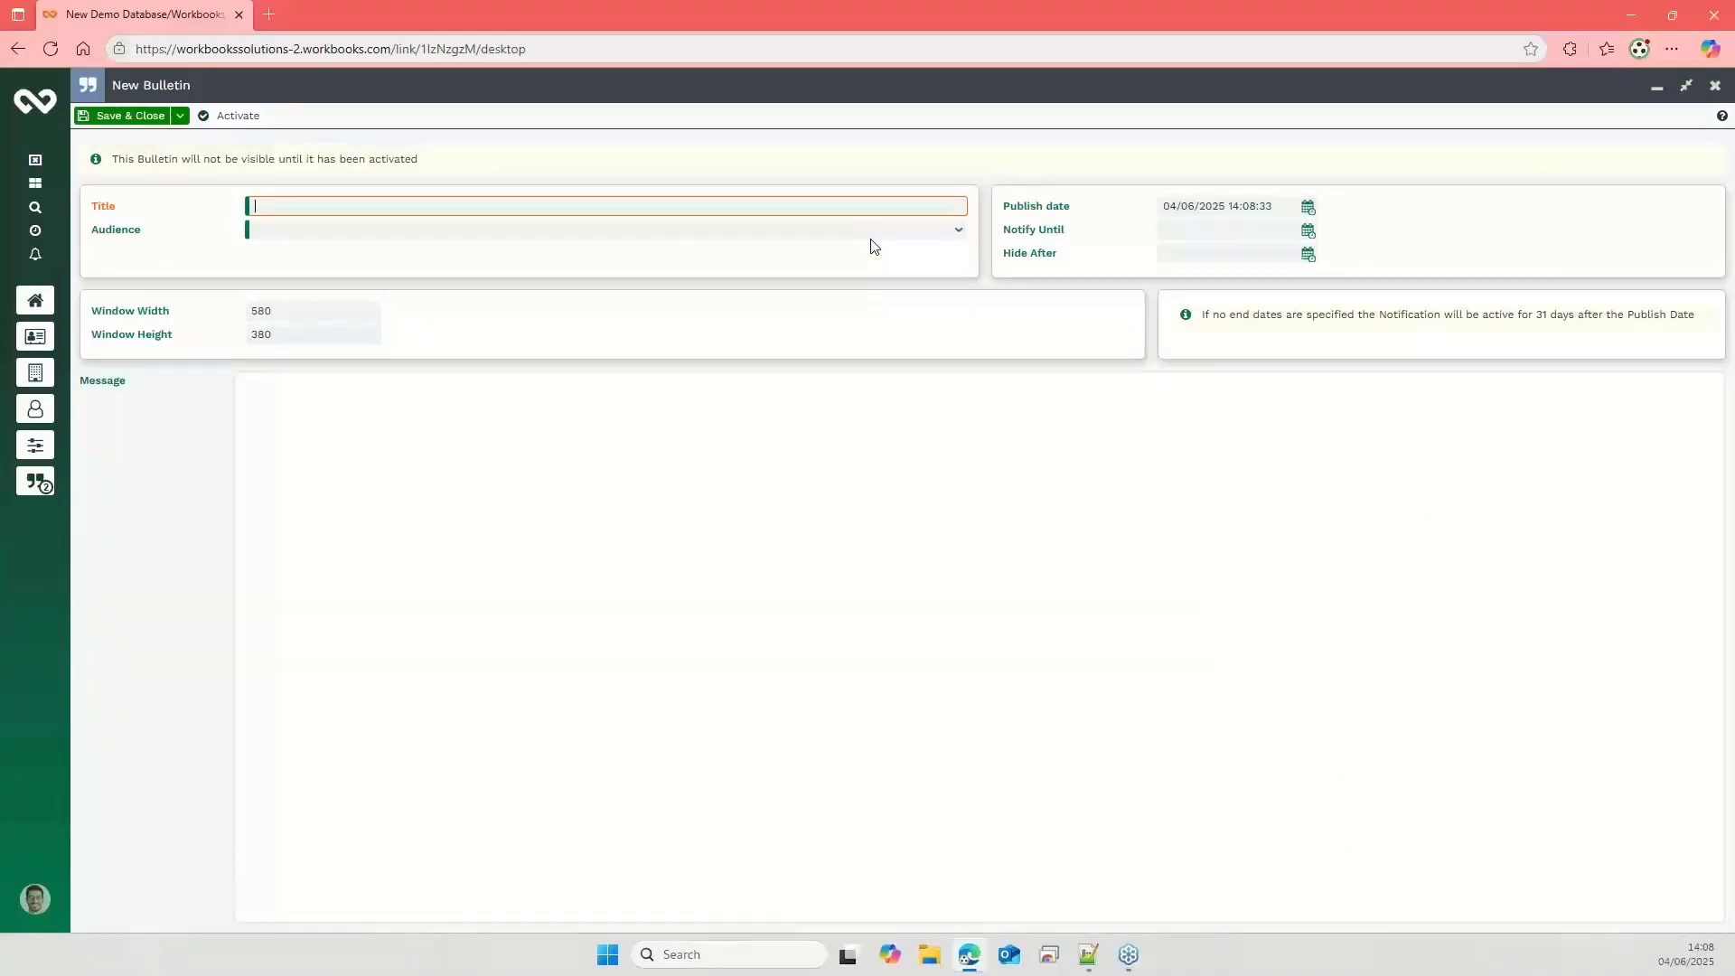
pyautogui.click(959, 232)
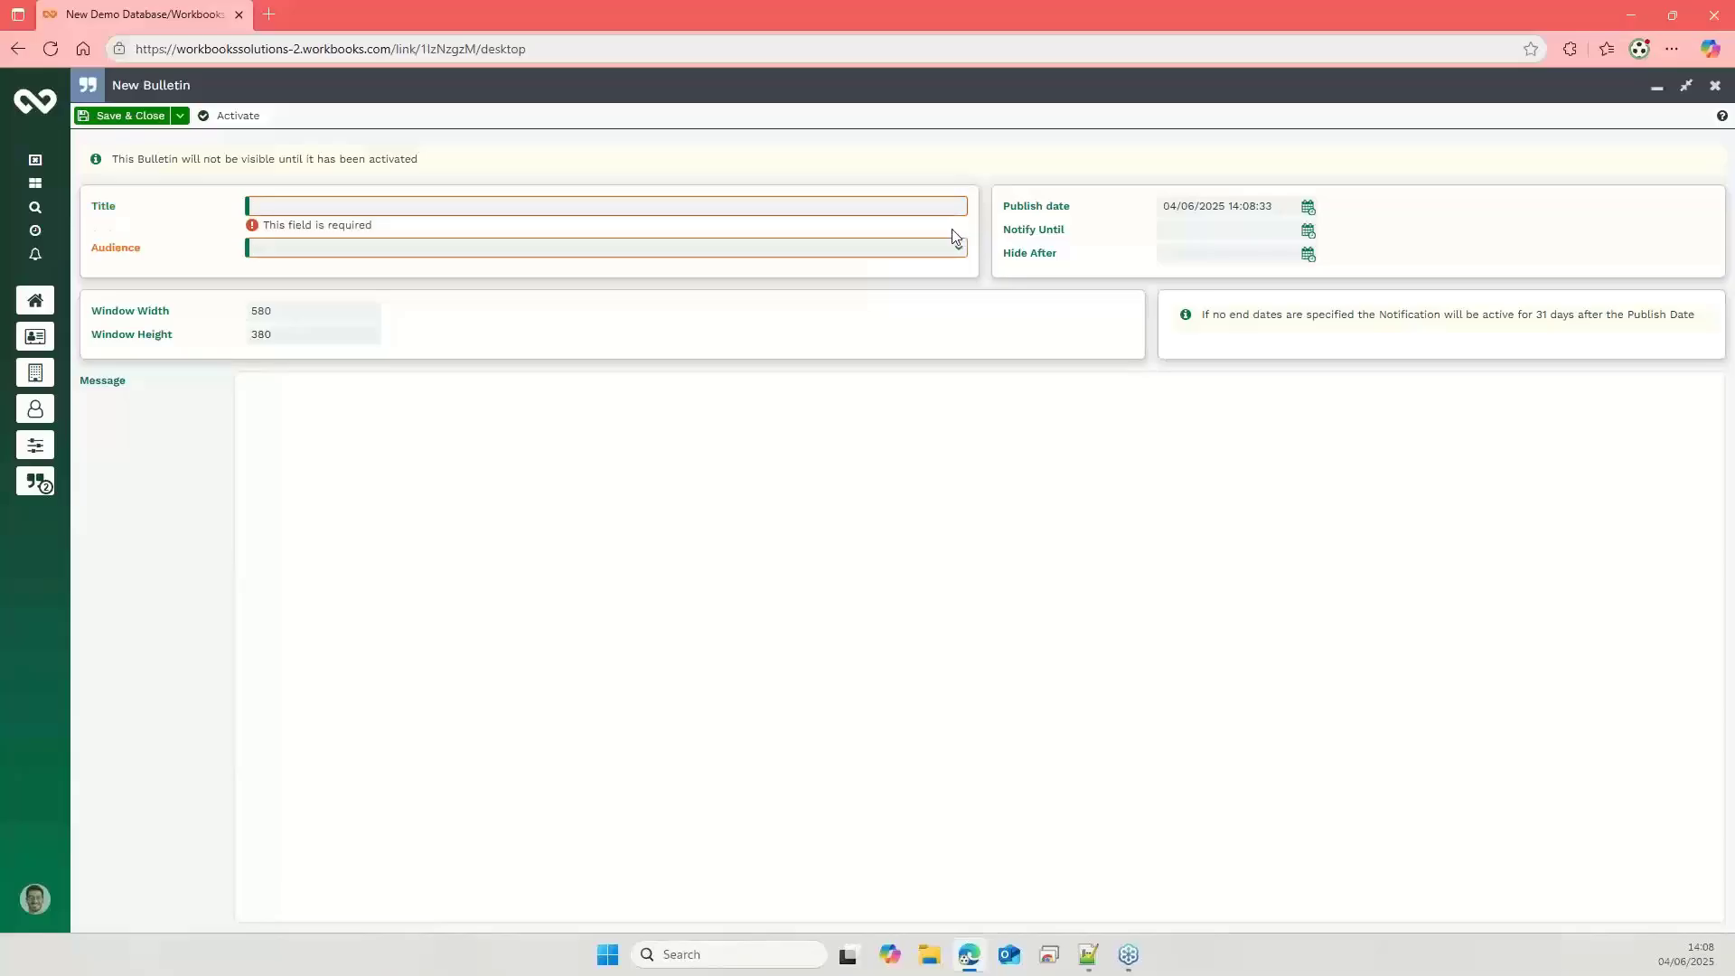
pyautogui.click(835, 207)
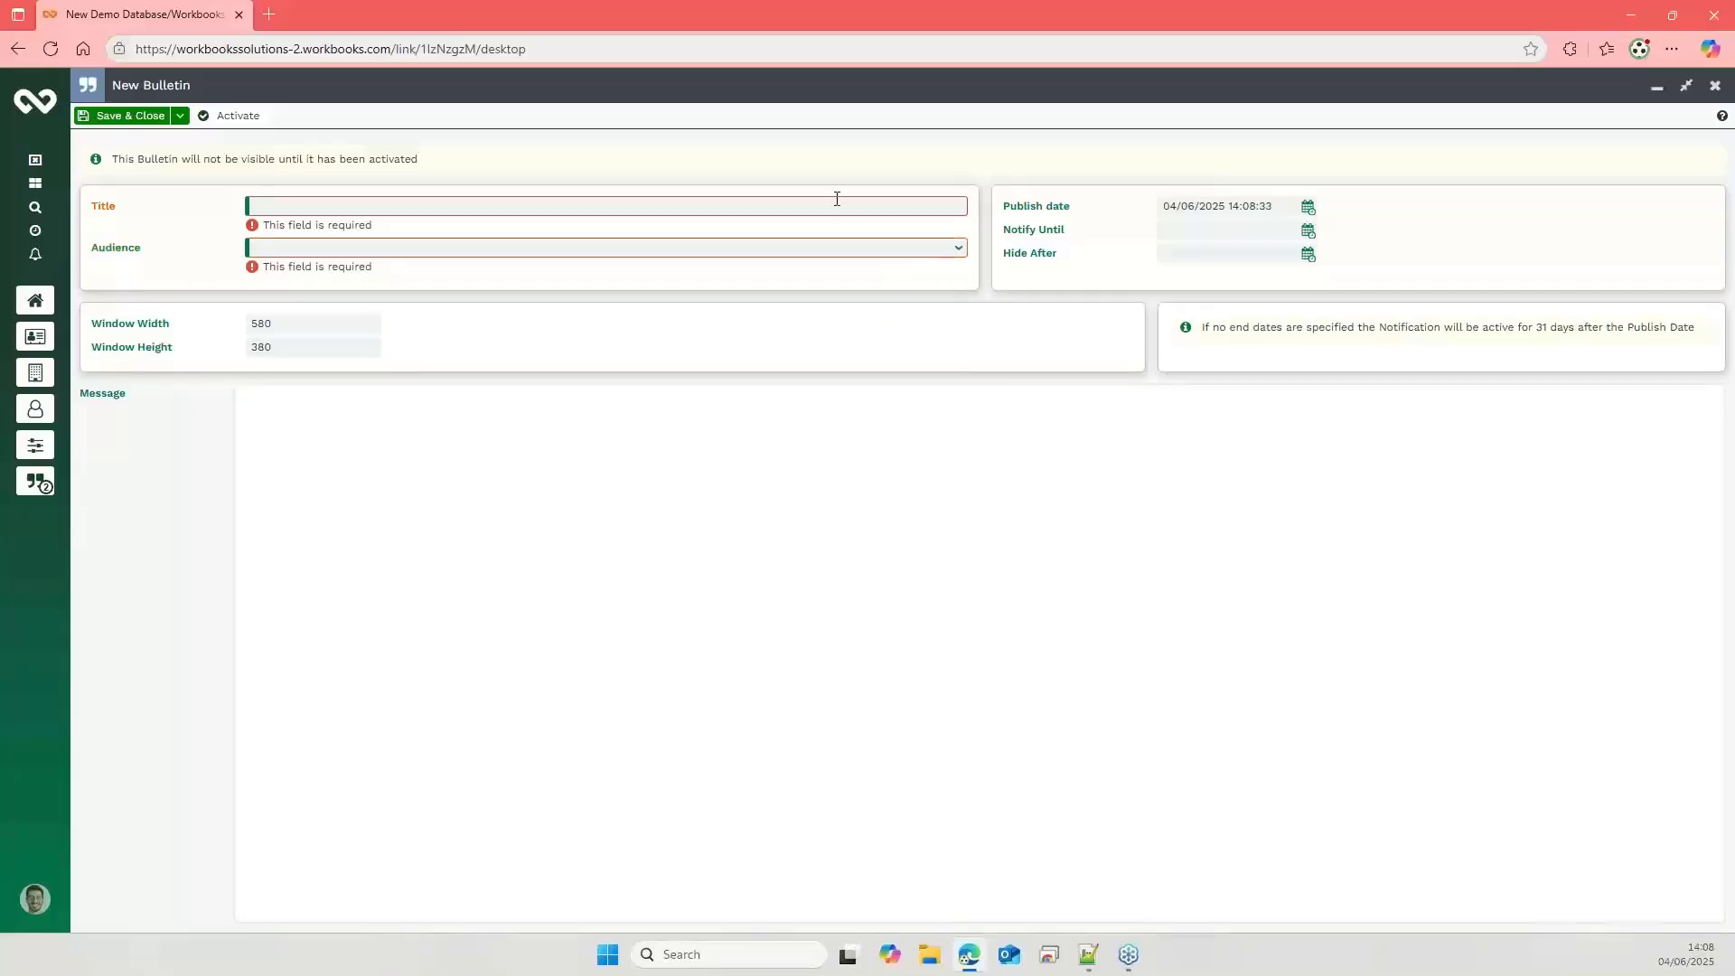
pyautogui.write('well done')
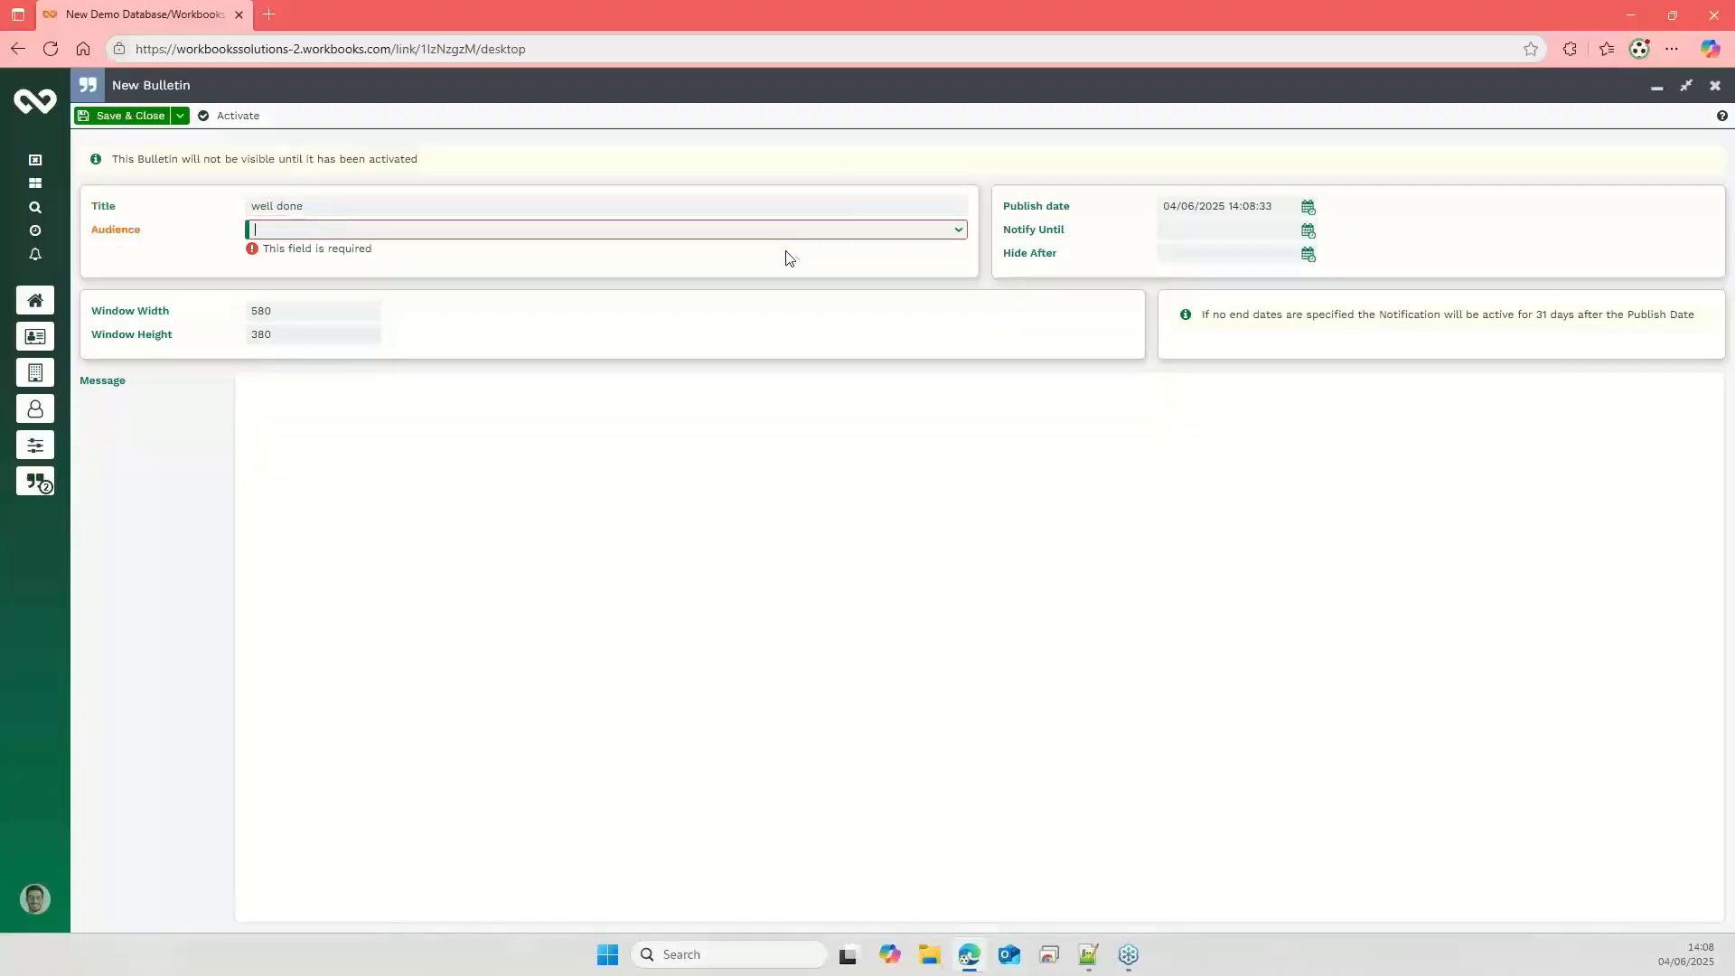
pyautogui.write('s')
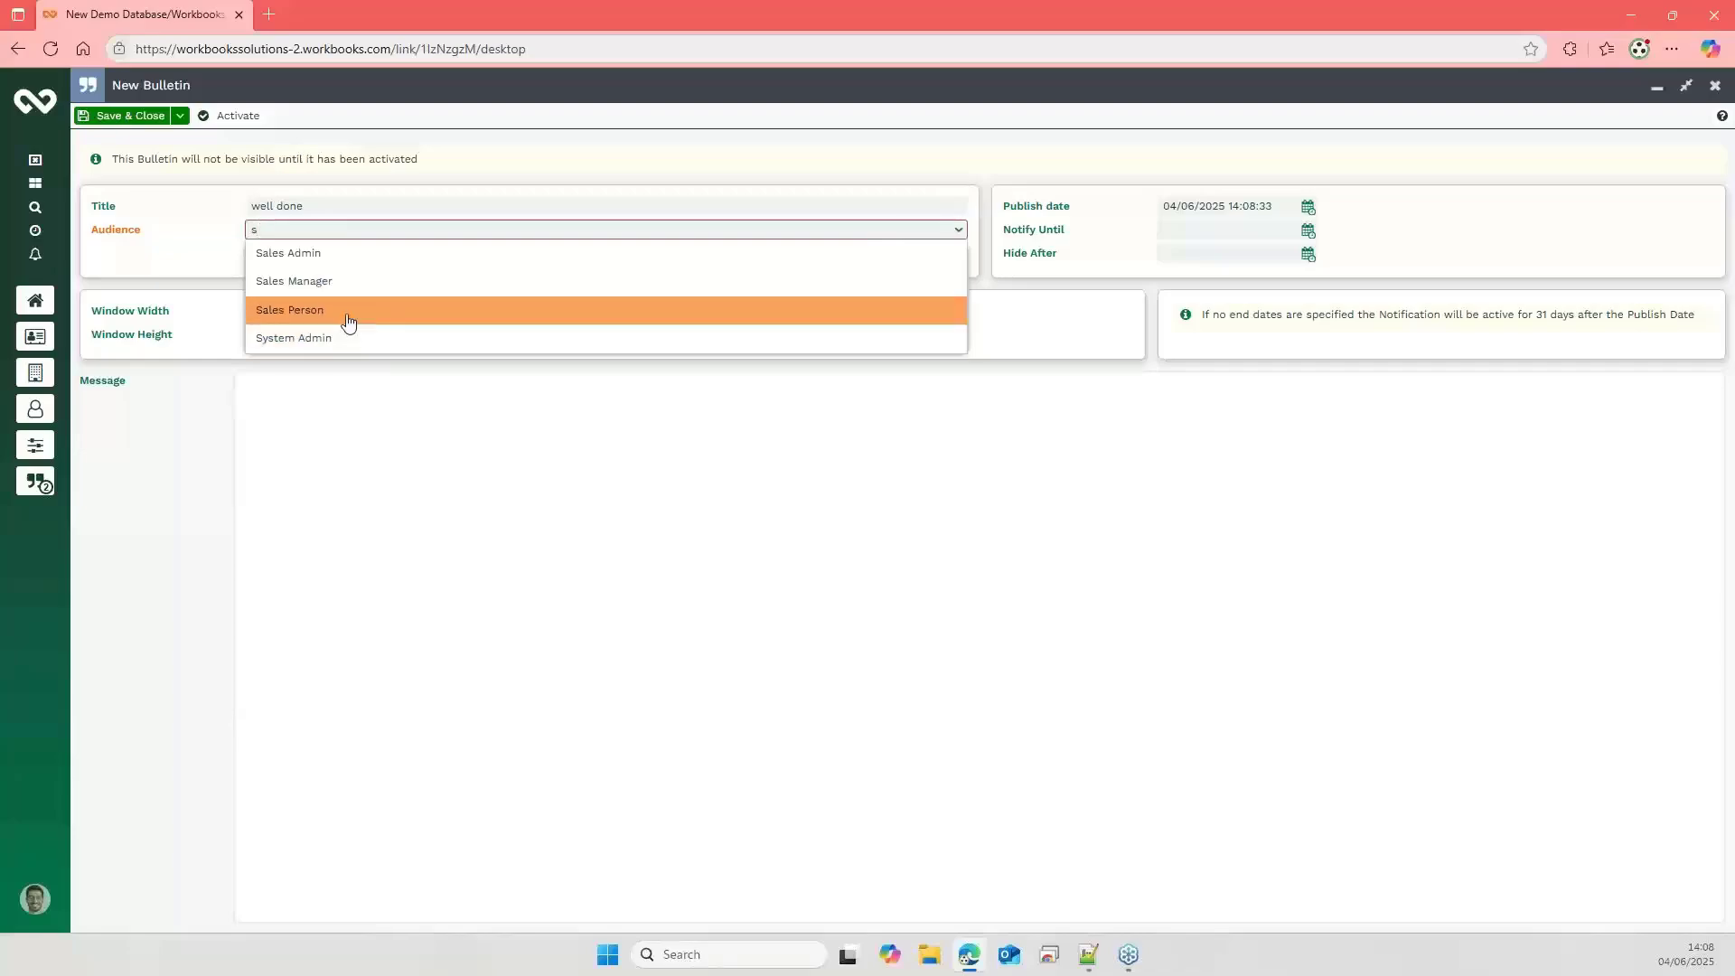
pyautogui.click(340, 314)
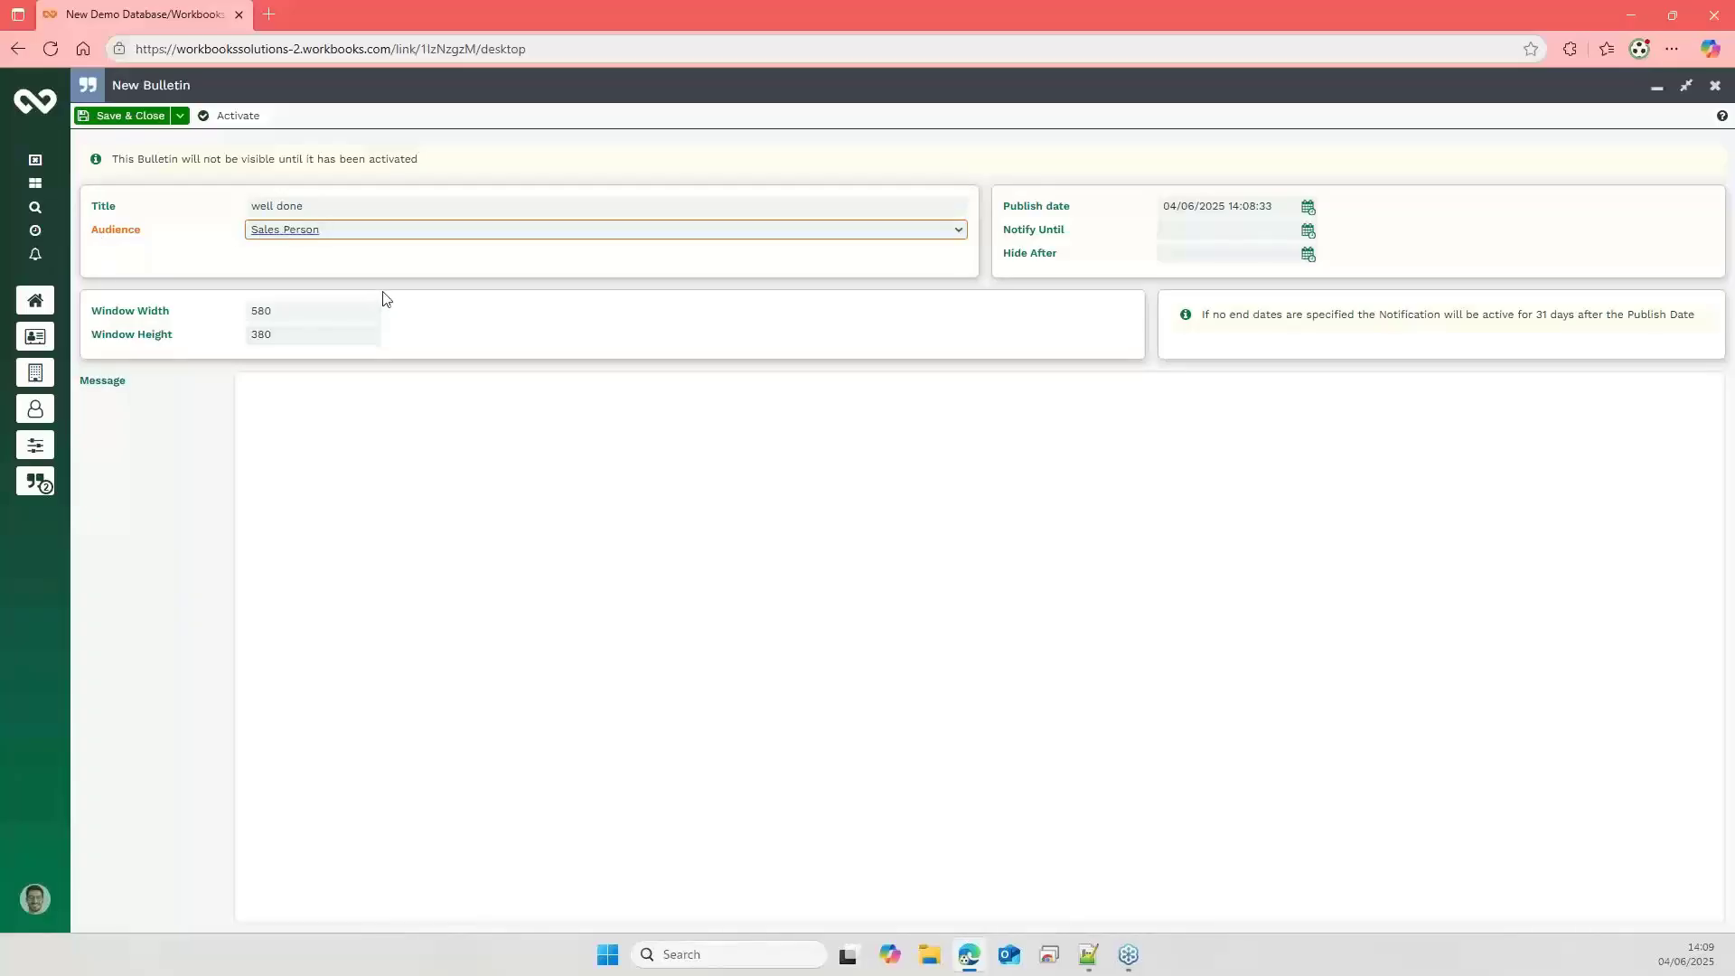
pyautogui.click(1718, 89)
pyautogui.click(850, 557)
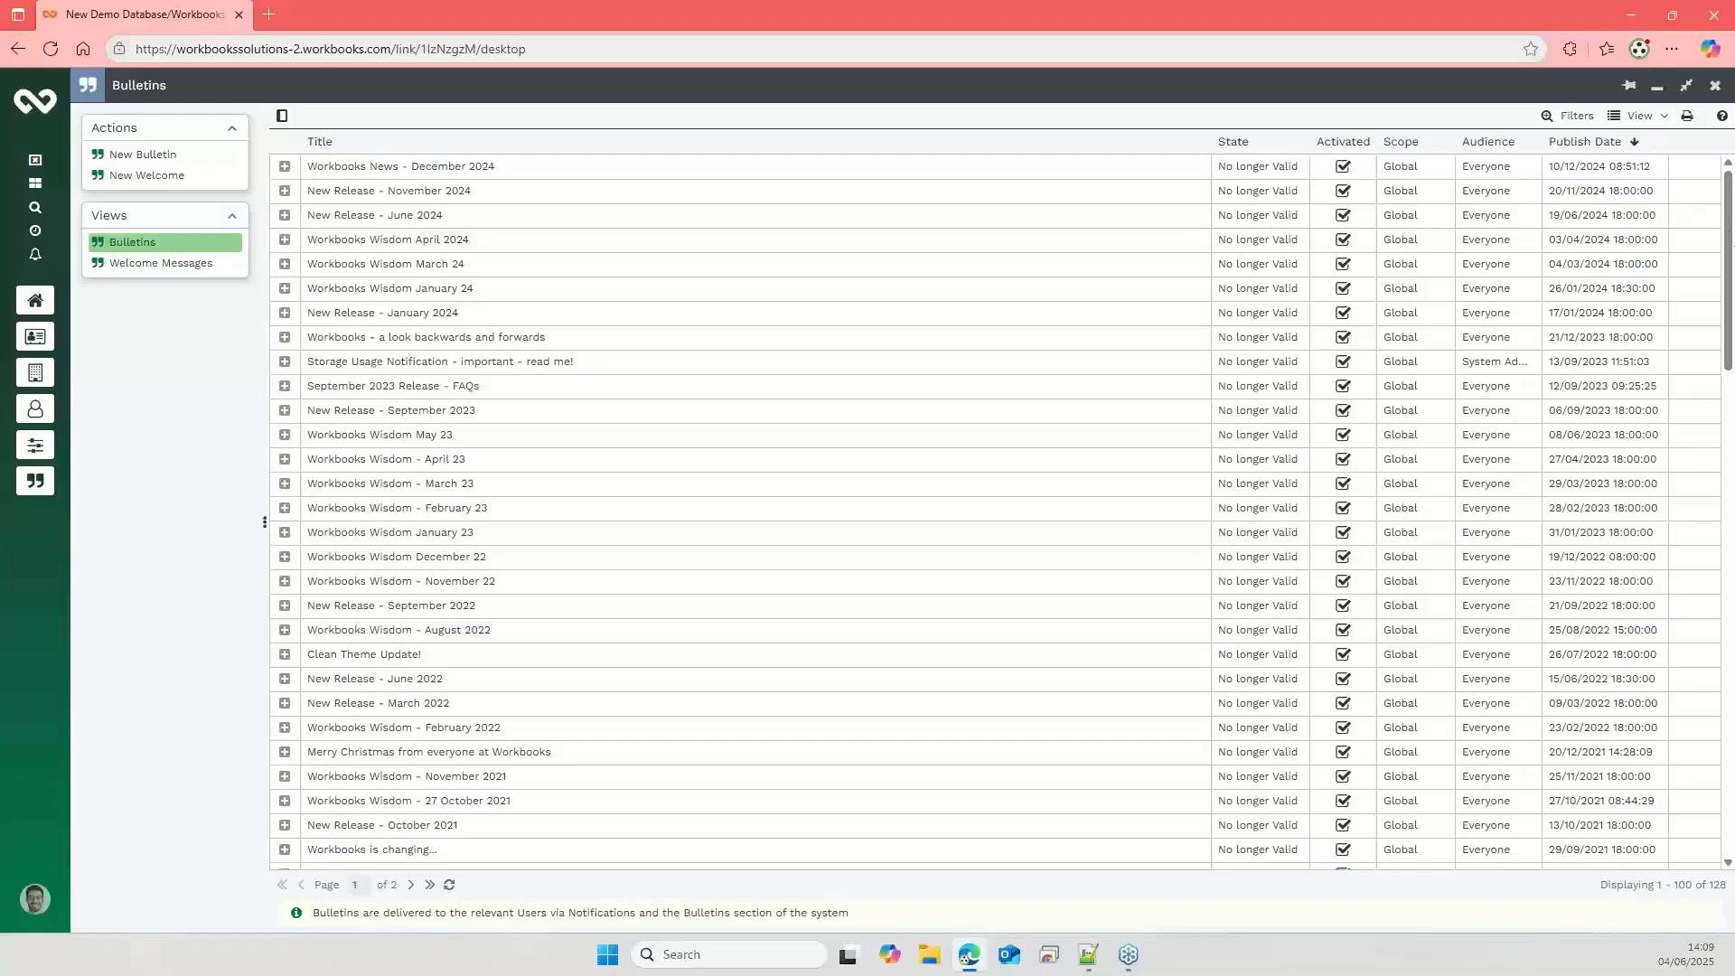
pyautogui.click(1718, 86)
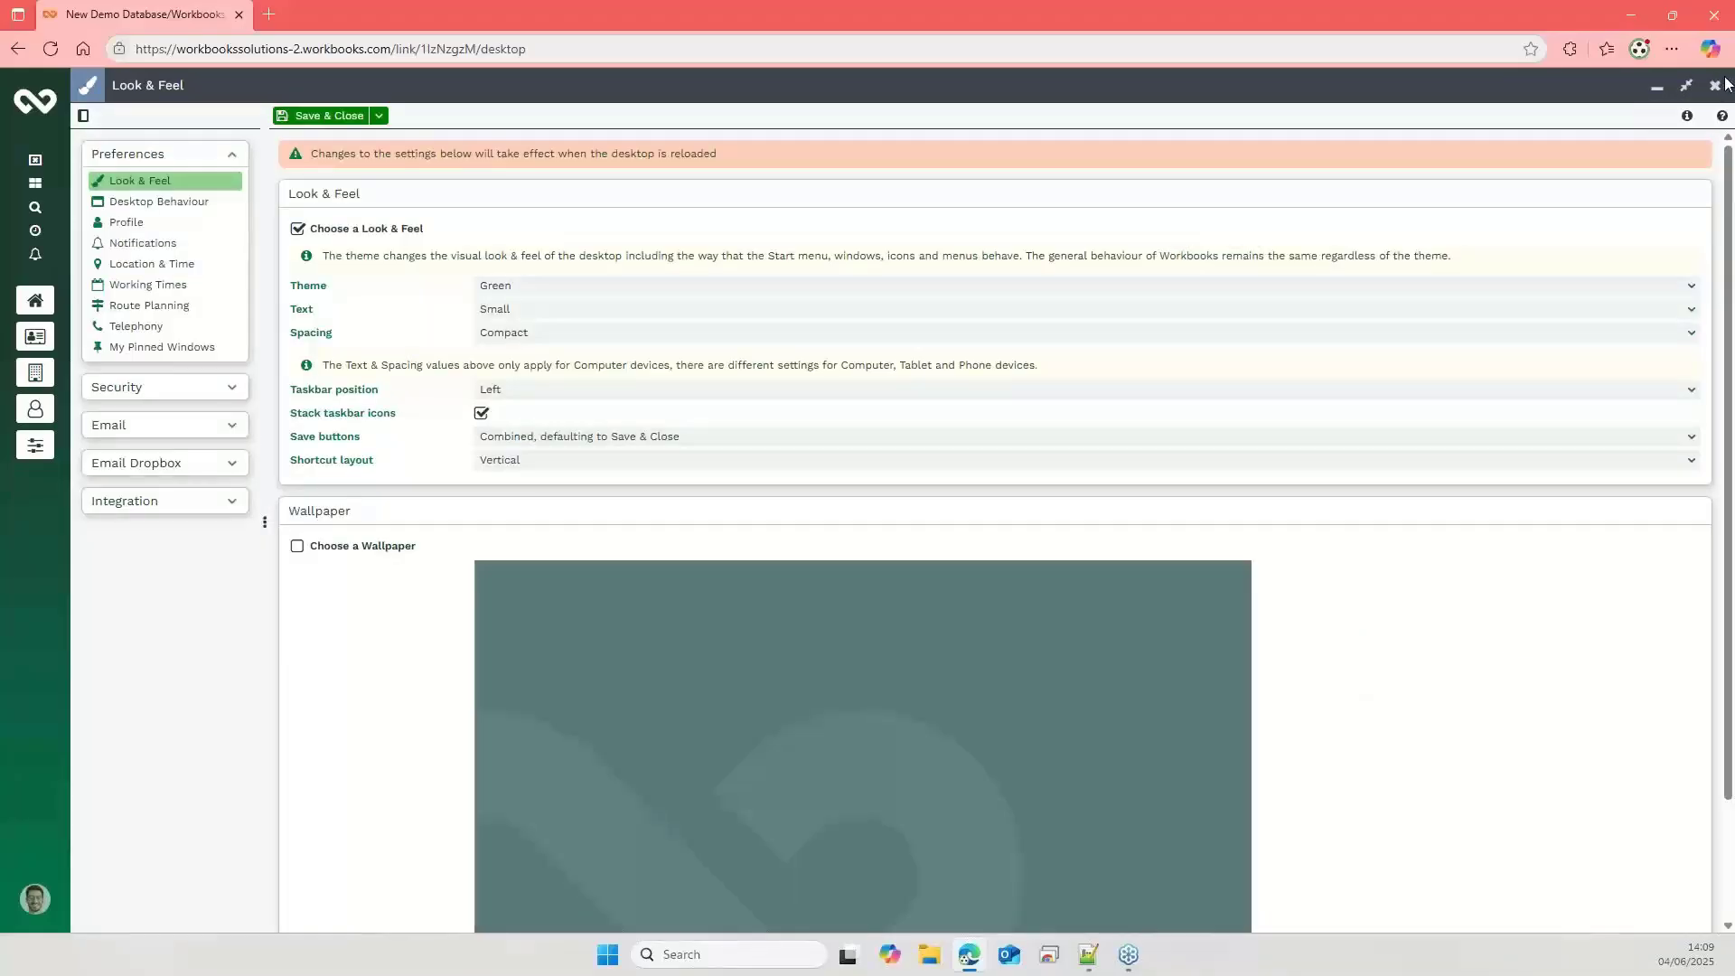
pyautogui.click(1715, 85)
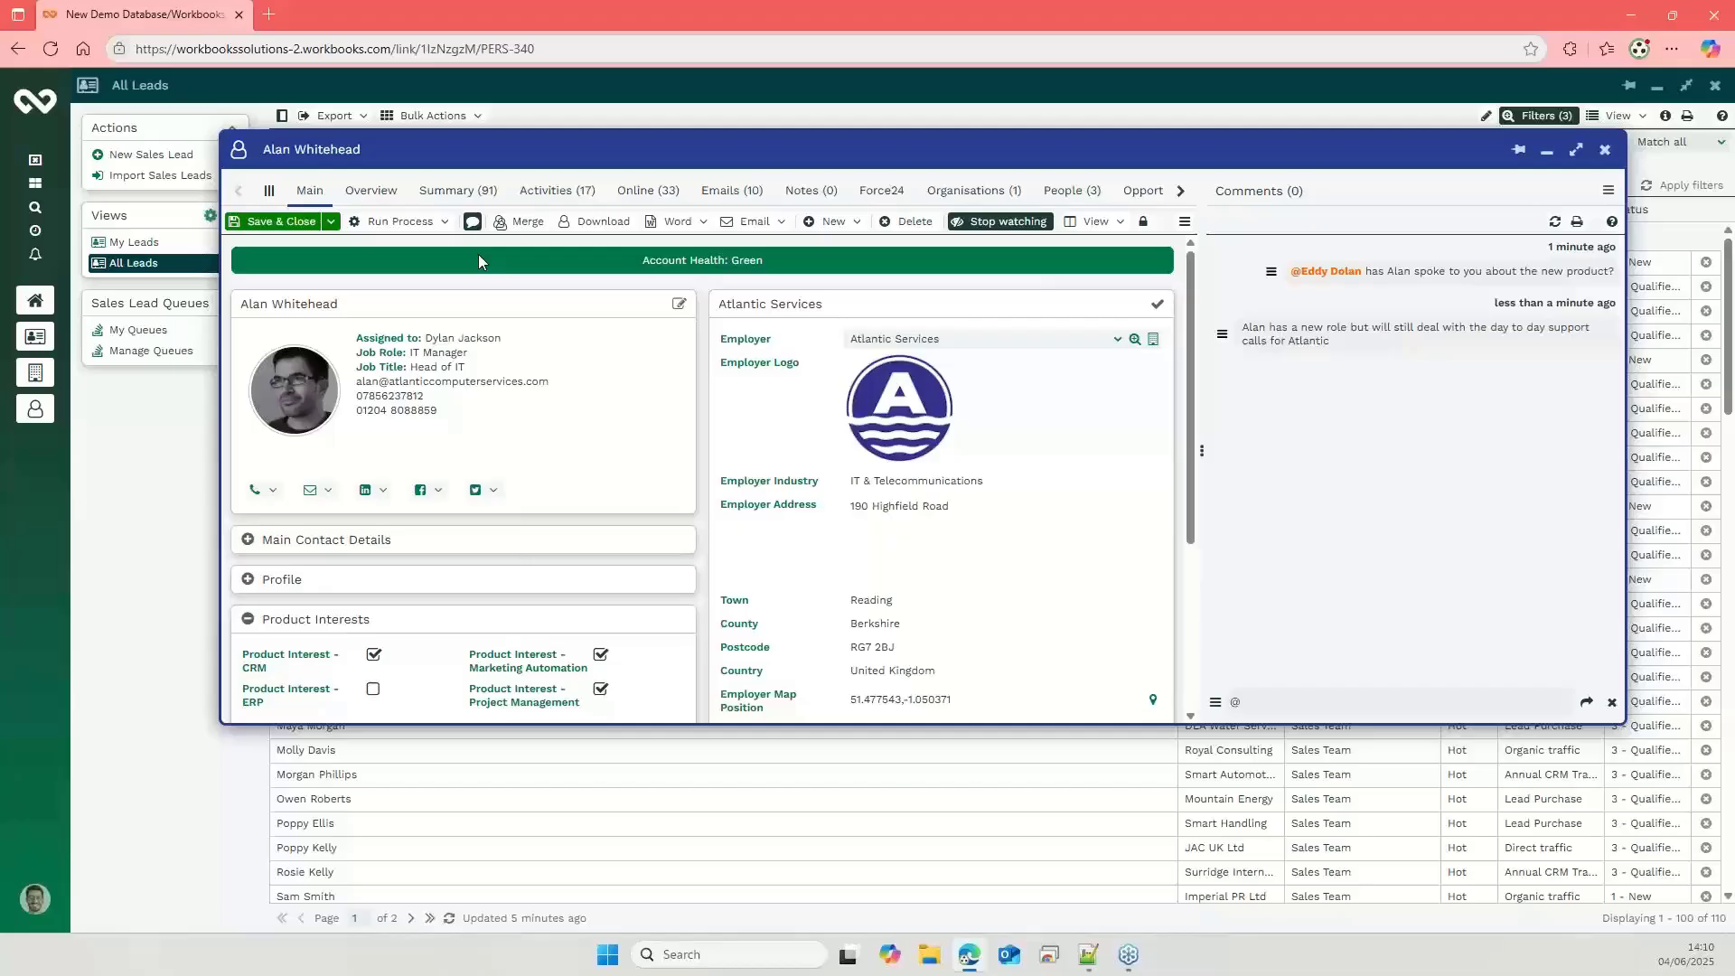
# Step: Examine the activities recorded against the Atlantic Services contact and who each is assigned to
pyautogui.click(538, 199)
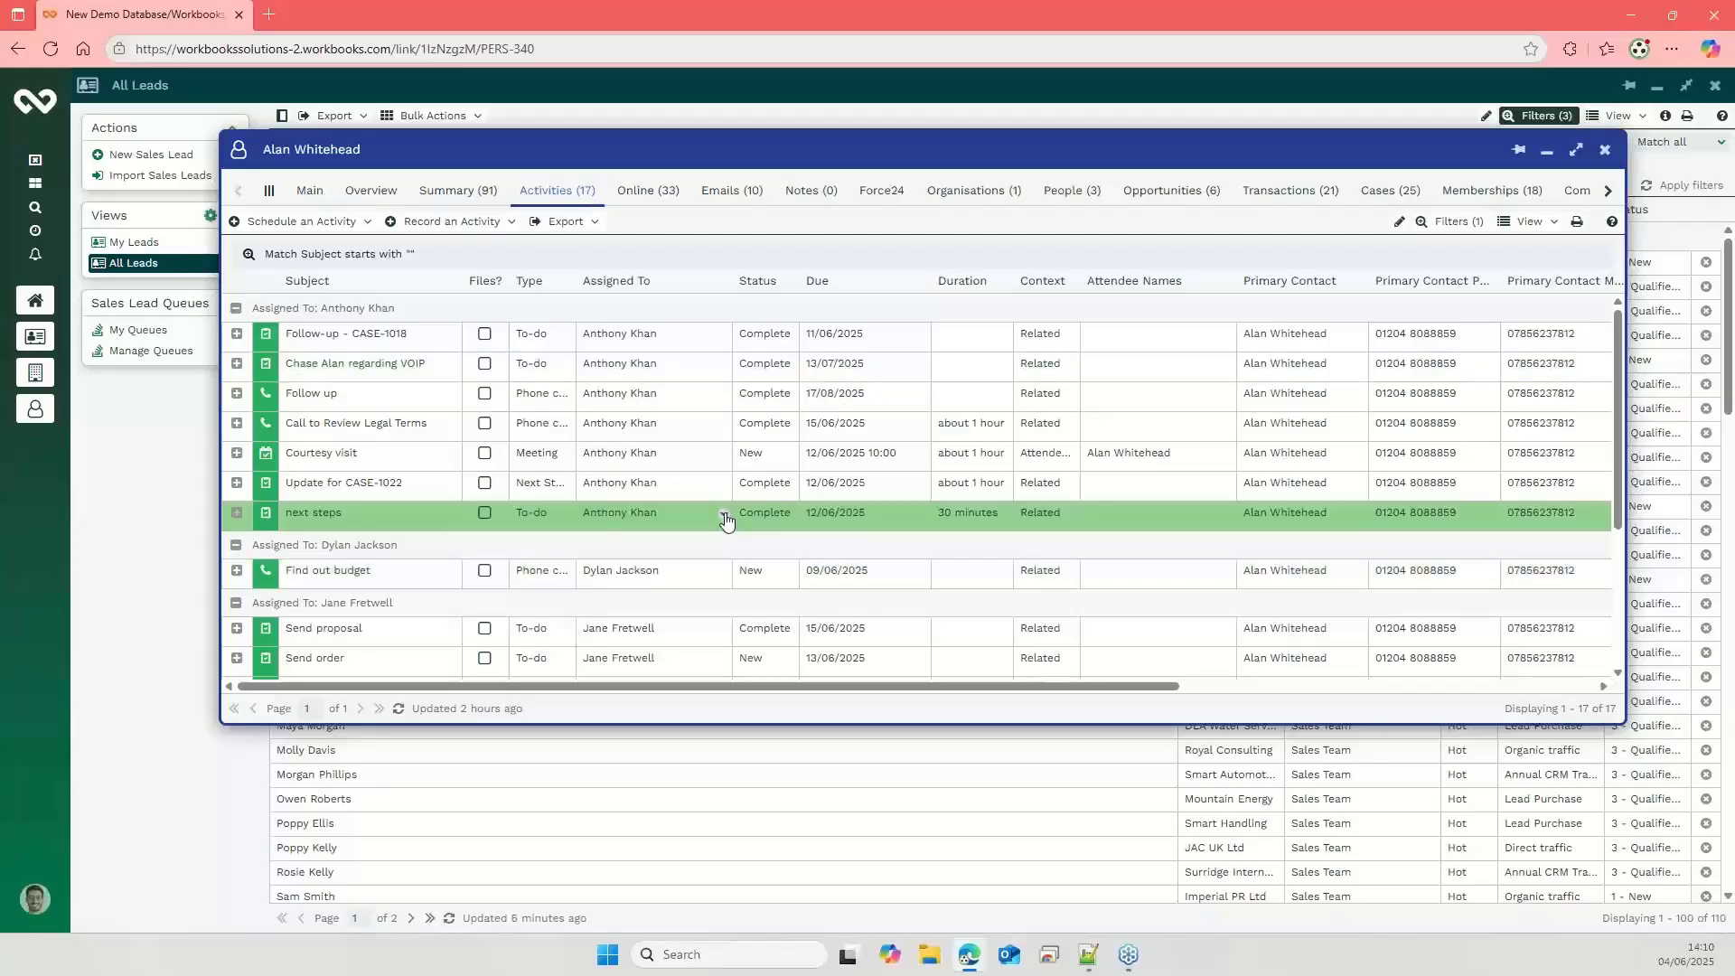
pyautogui.scroll(-3, 727, 516)
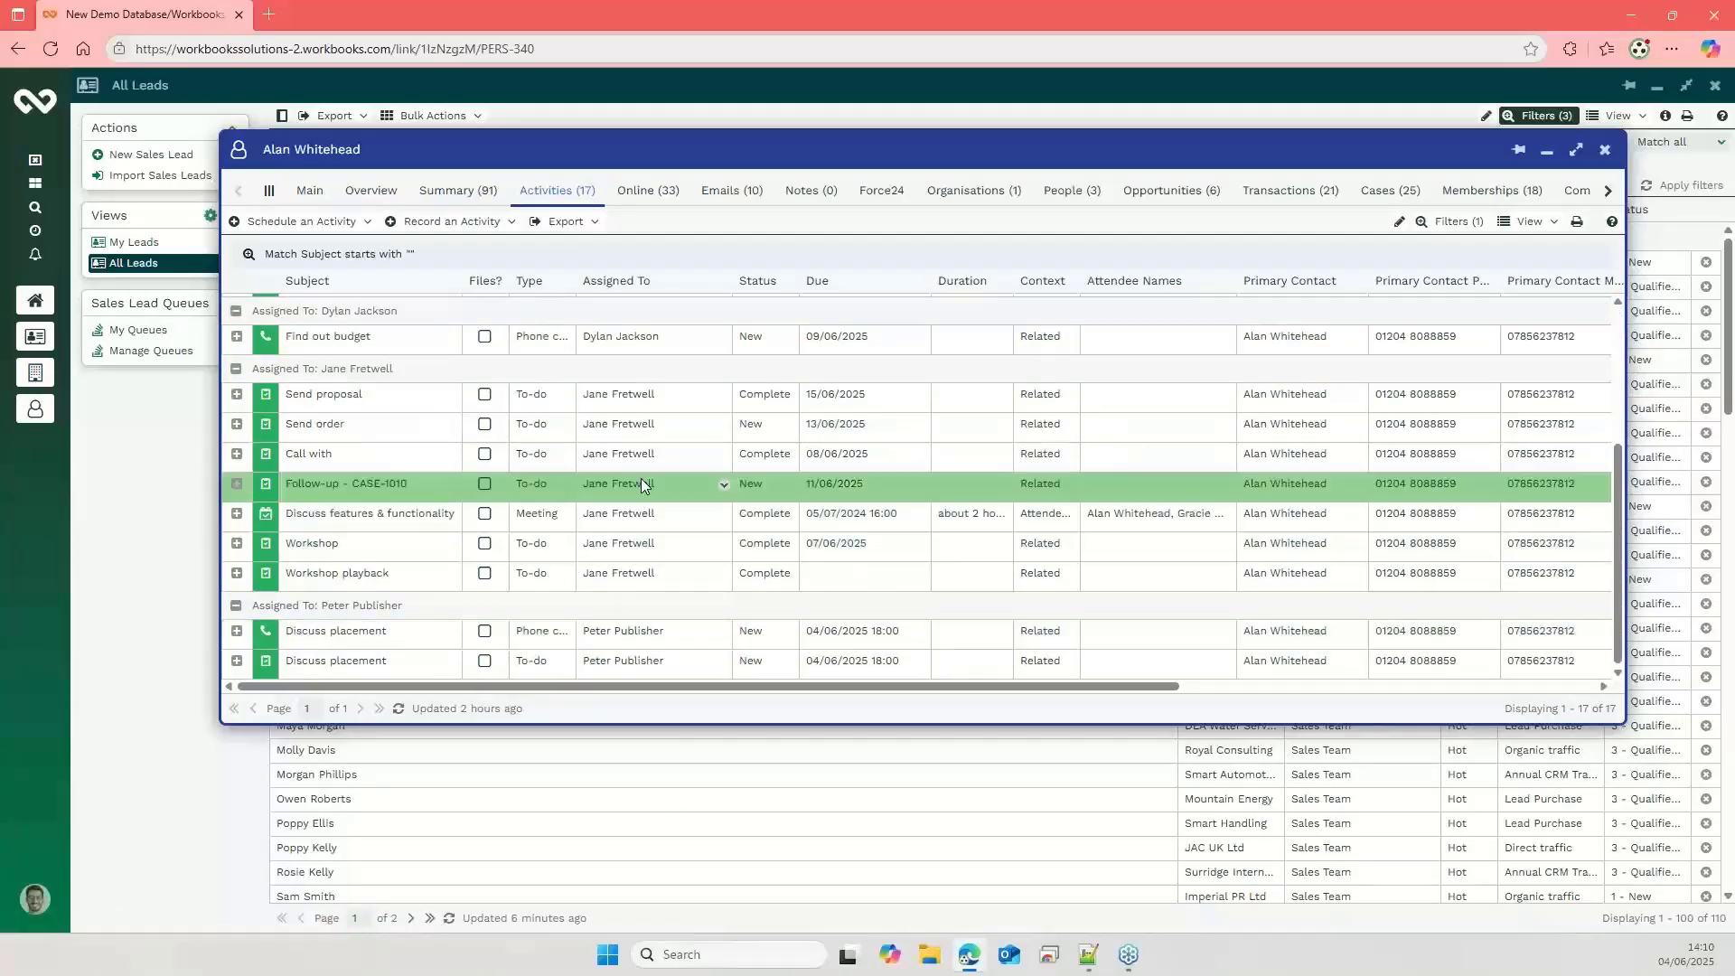
pyautogui.scroll(3, 642, 479)
pyautogui.scroll(1, 642, 480)
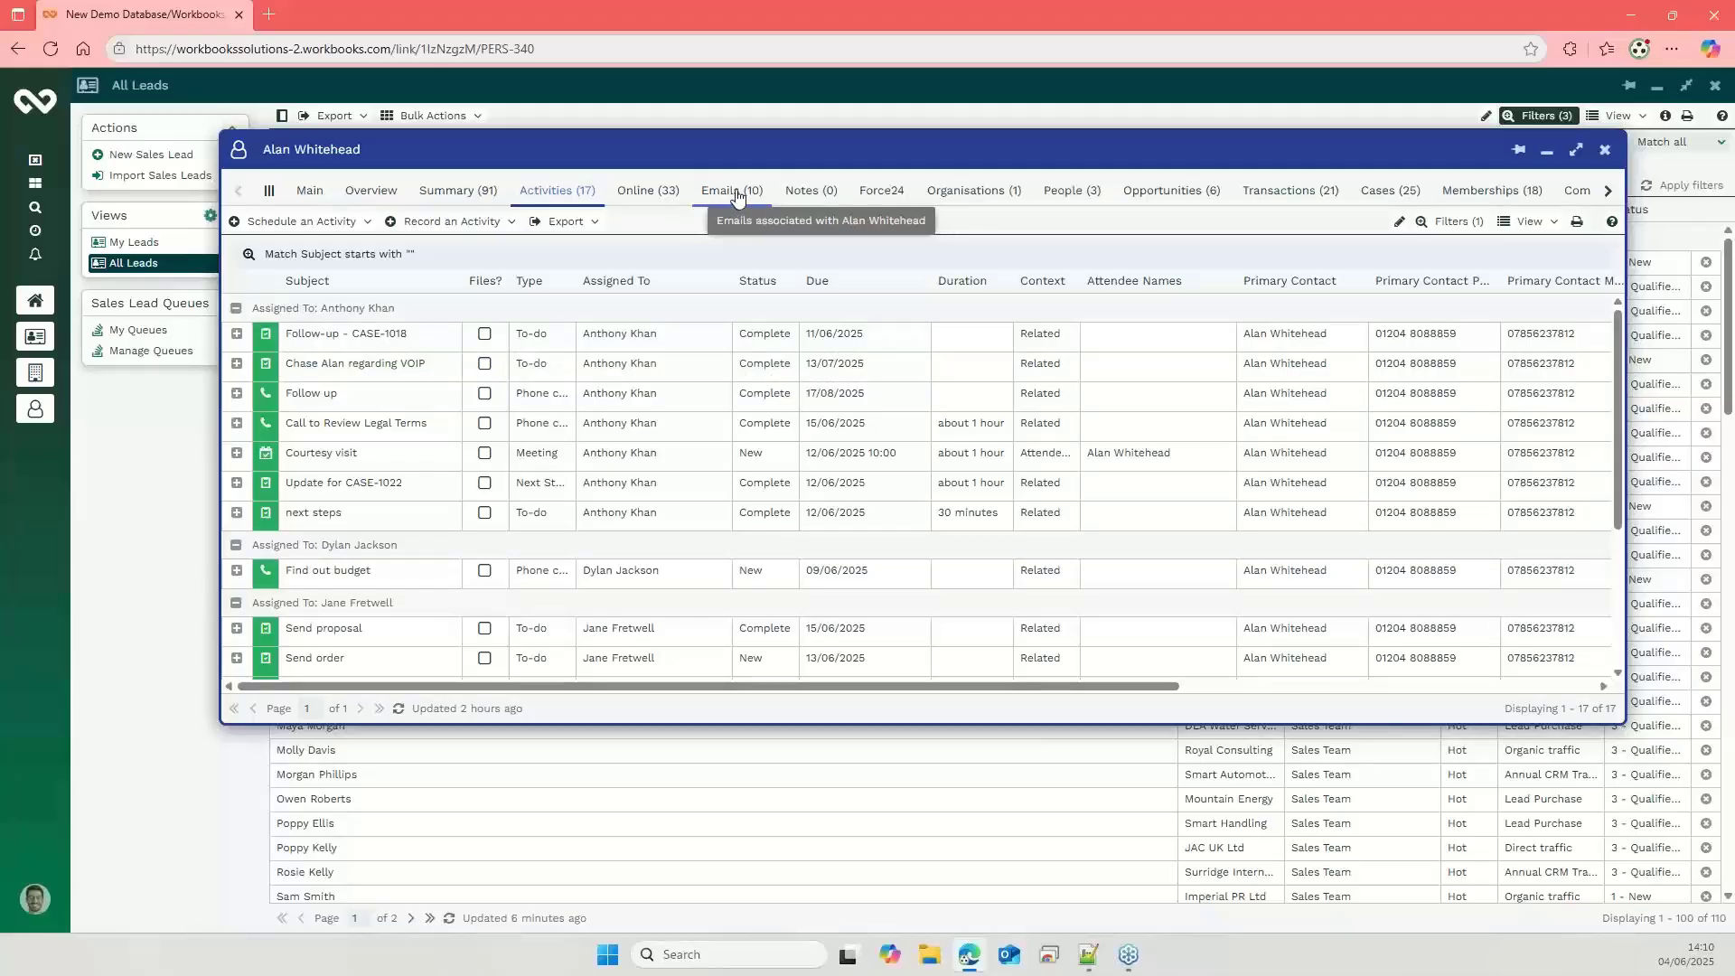
# Step: Start a blank note on the Atlantic Services contact with the subject "test" and place the cursor in its body
pyautogui.click(809, 201)
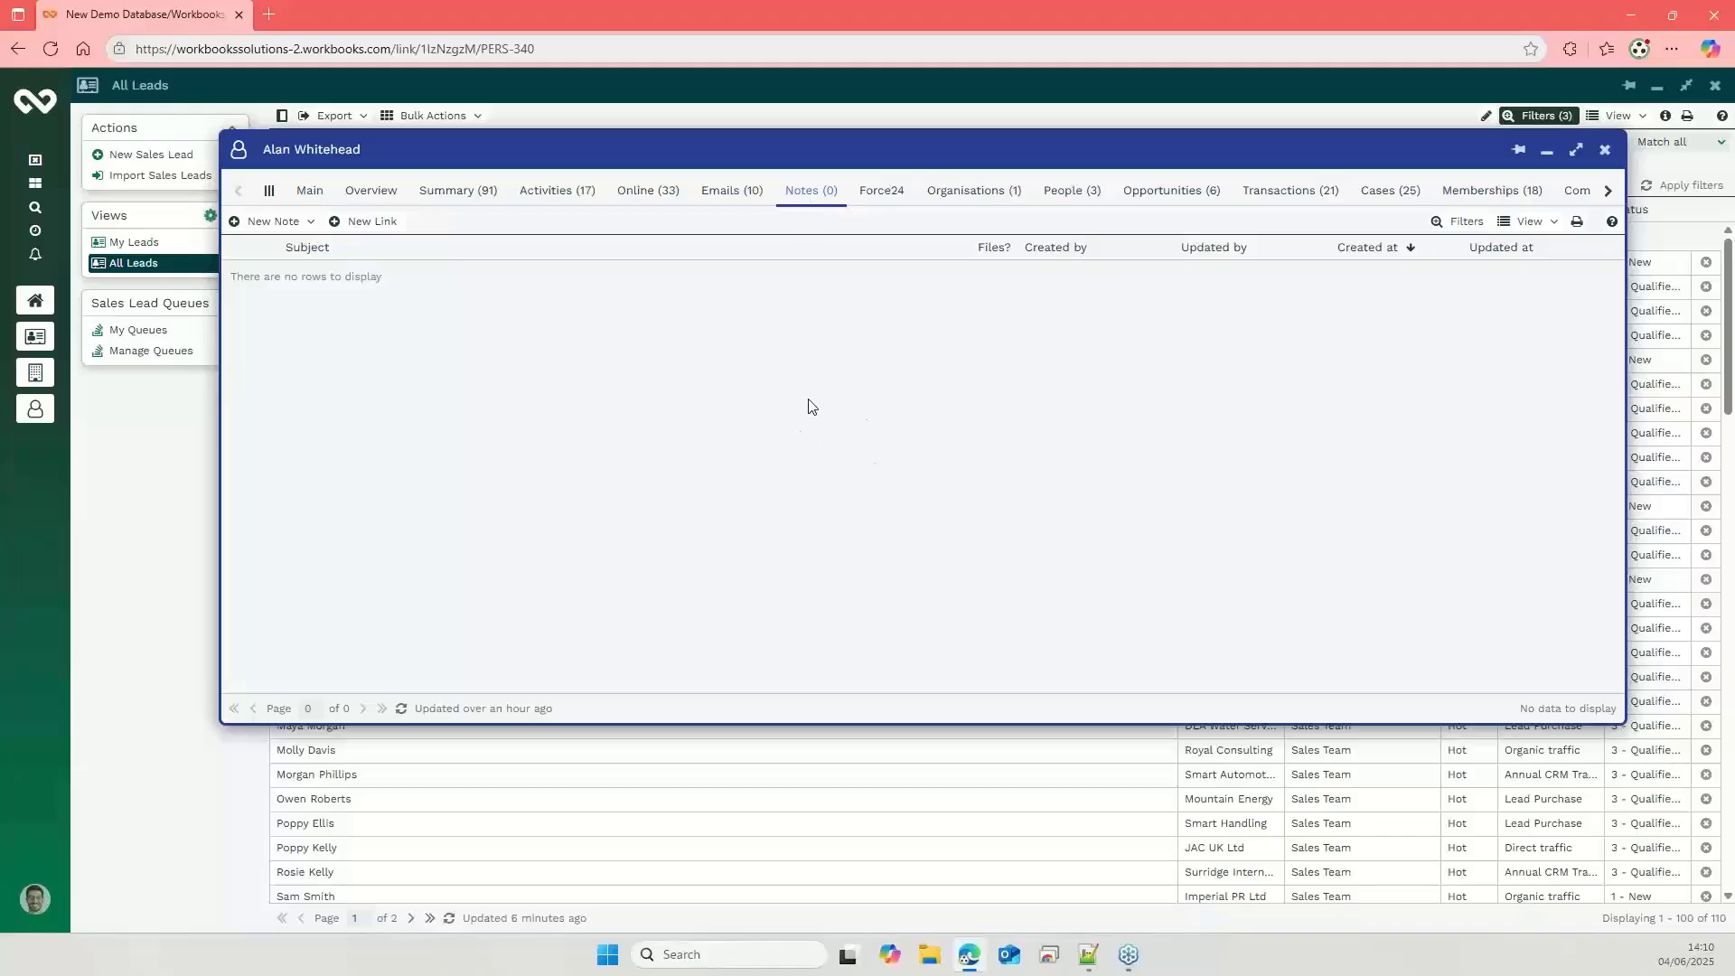
pyautogui.click(303, 225)
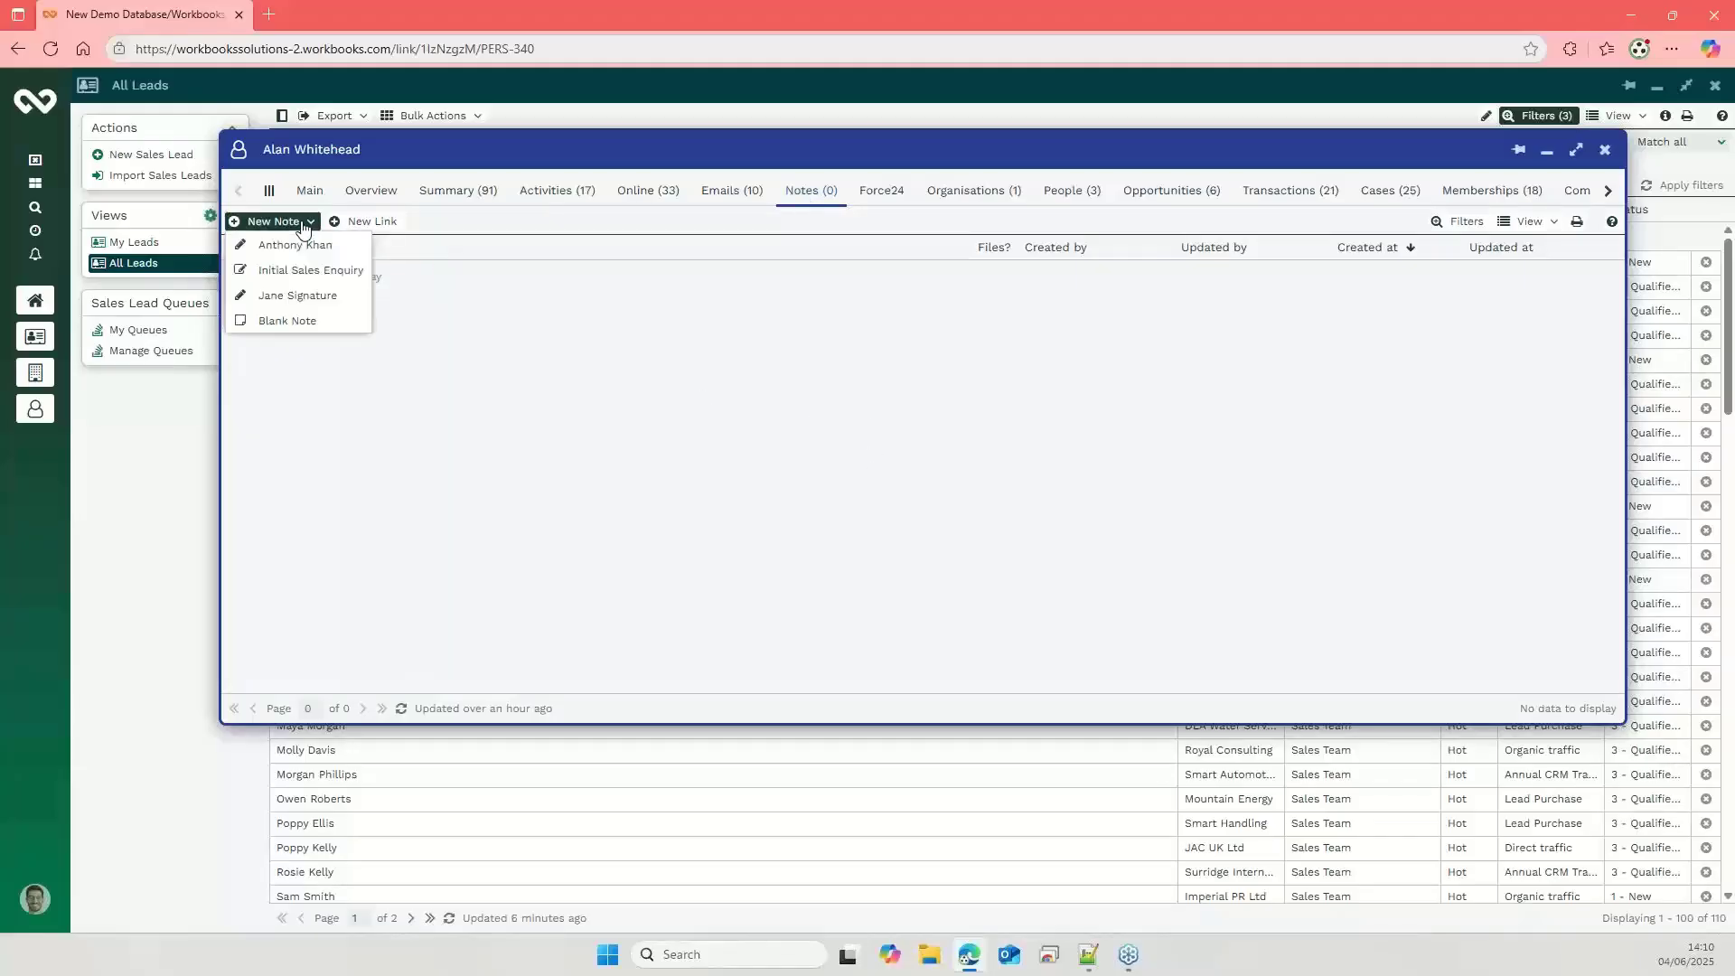
pyautogui.click(298, 321)
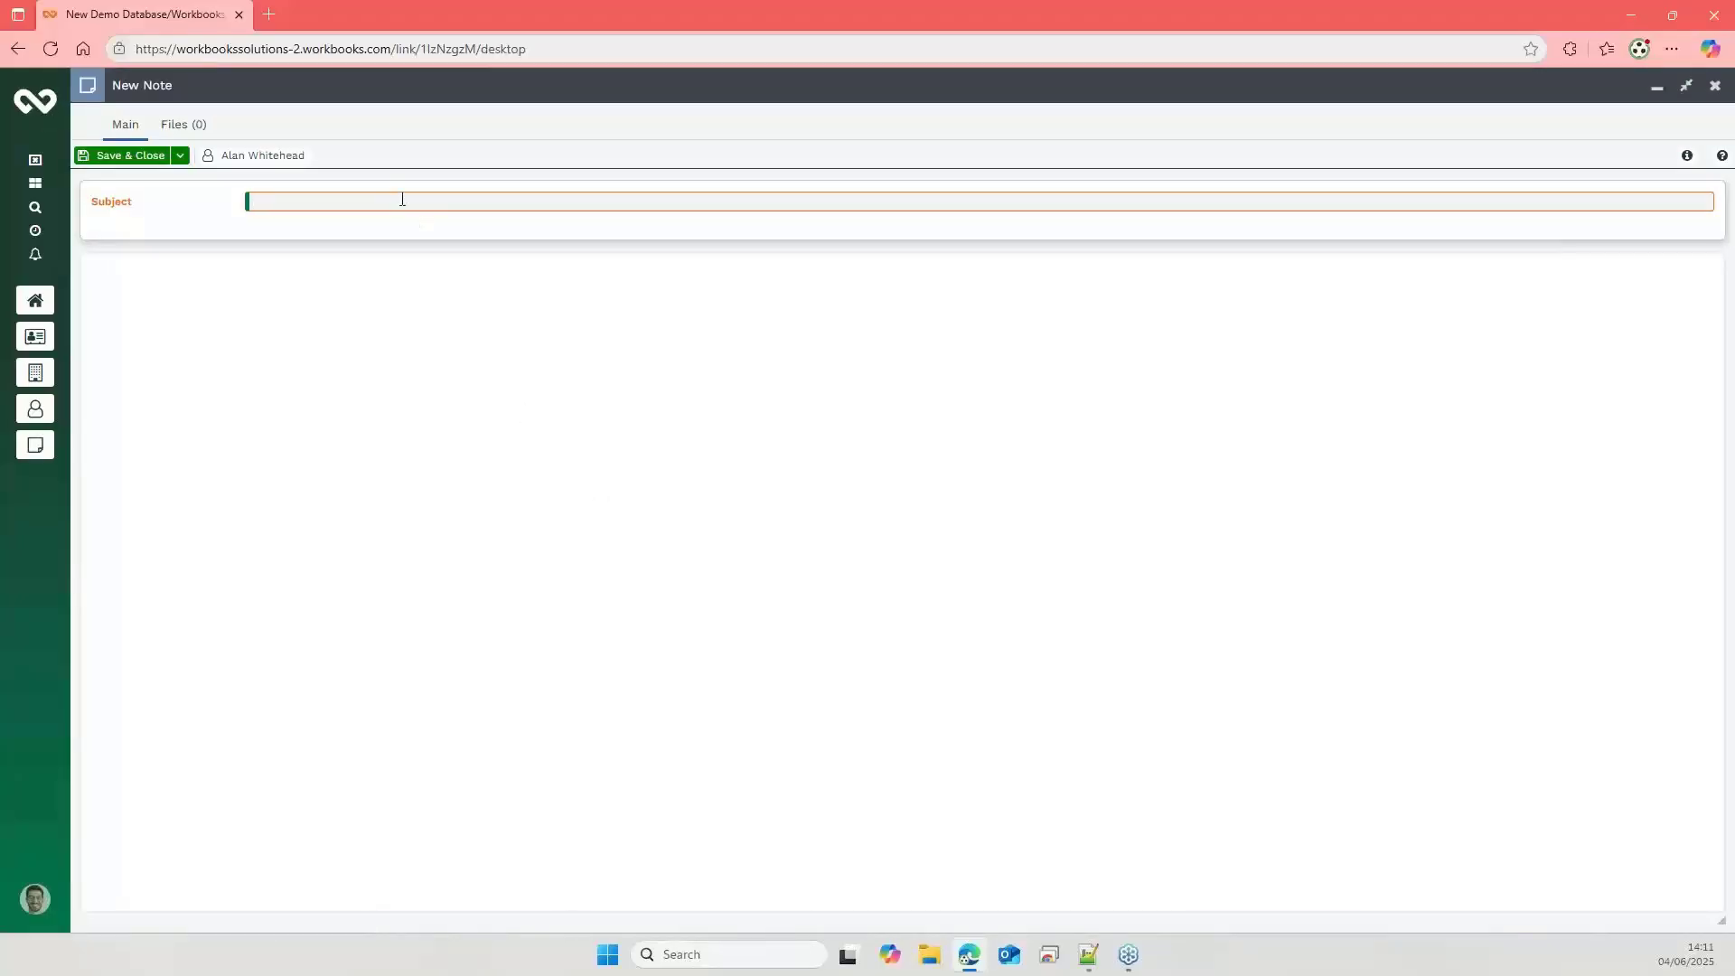
pyautogui.write('test')
pyautogui.click(407, 361)
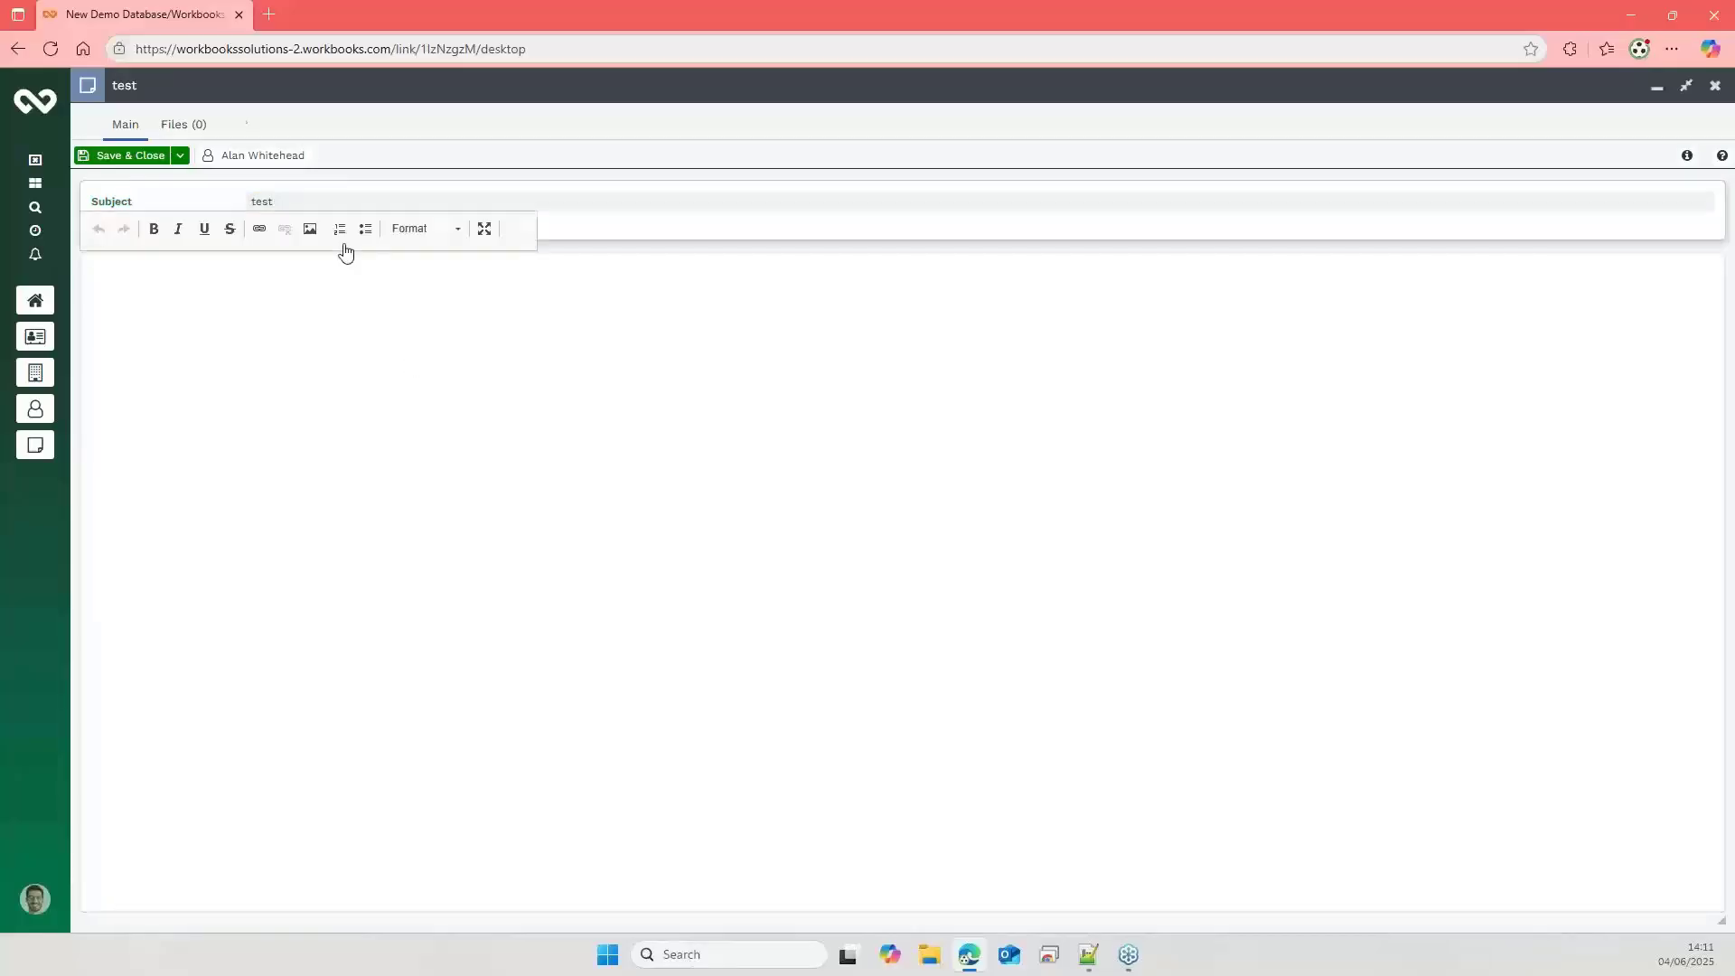
# Step: View the file upload area of the "test" note and discard the unsaved note
pyautogui.click(185, 126)
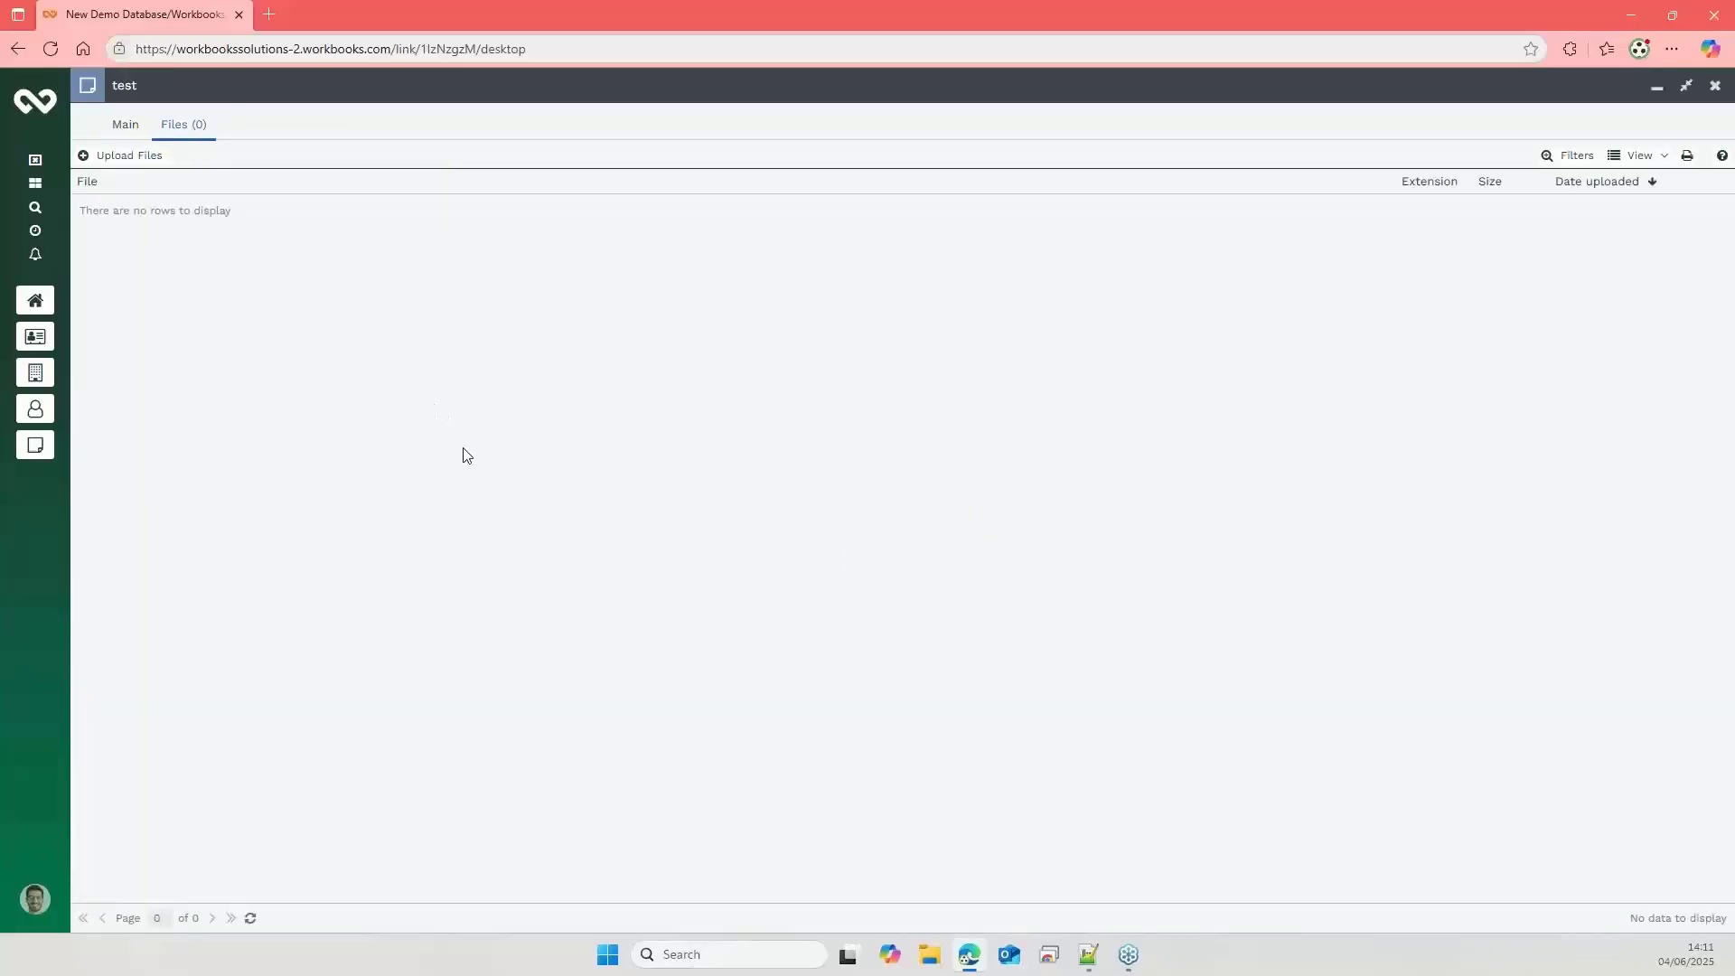
pyautogui.click(137, 127)
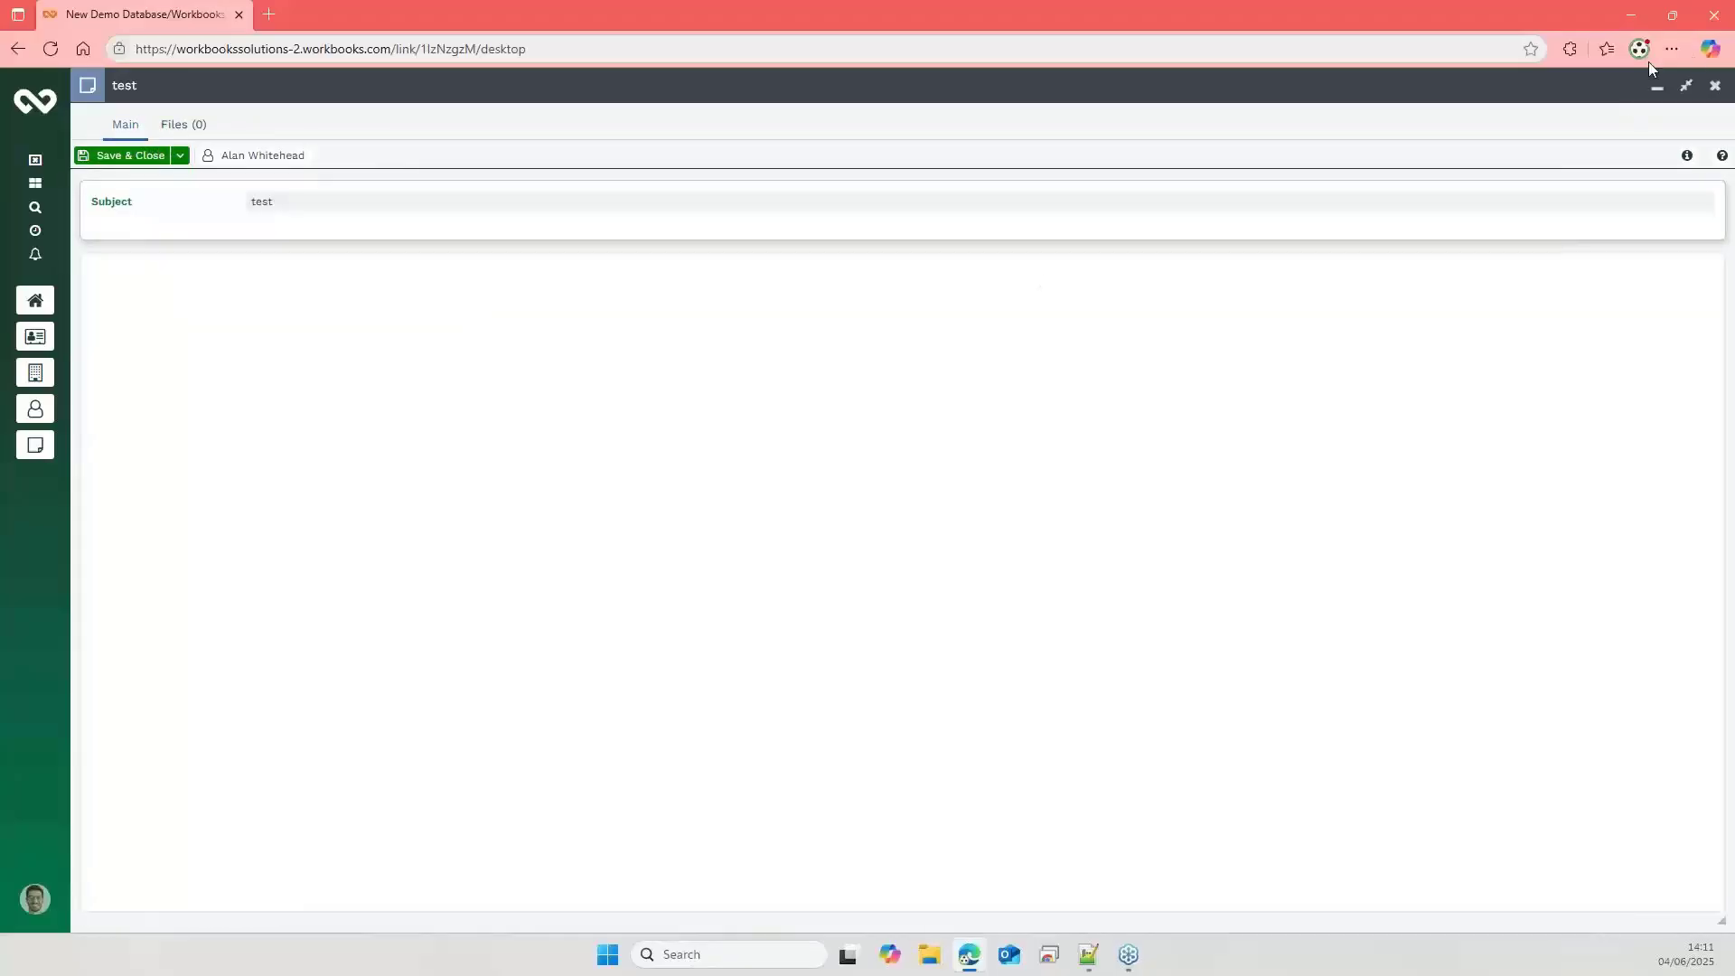
pyautogui.click(1716, 84)
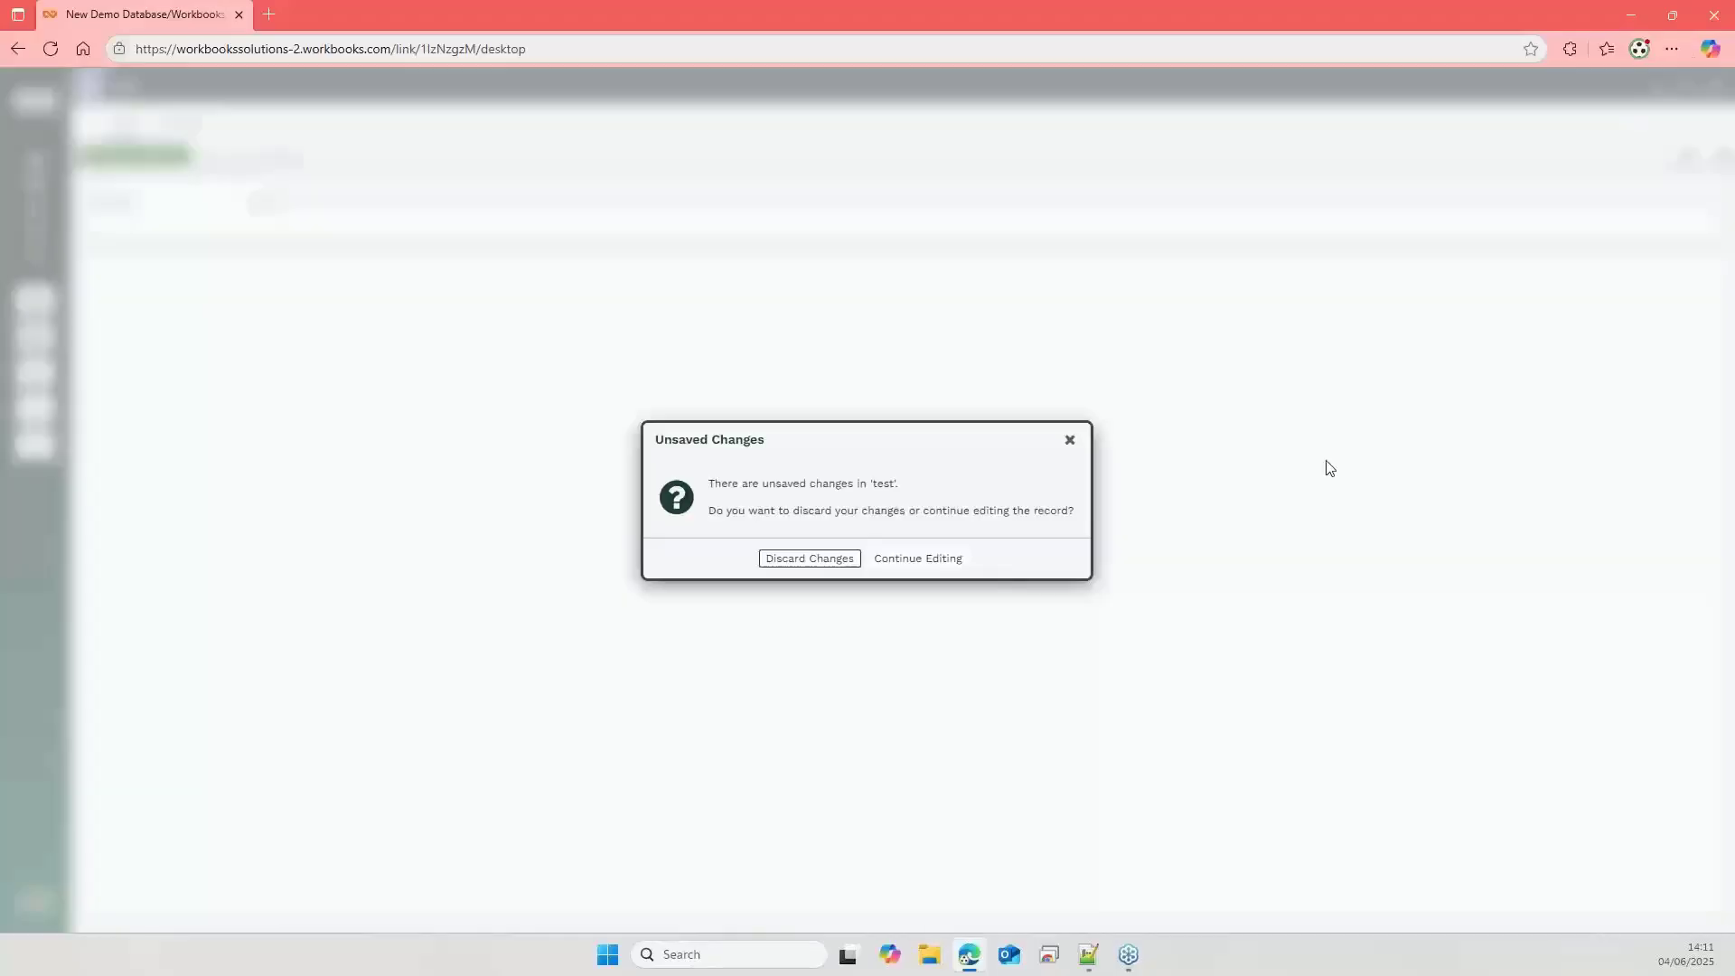
pyautogui.click(815, 557)
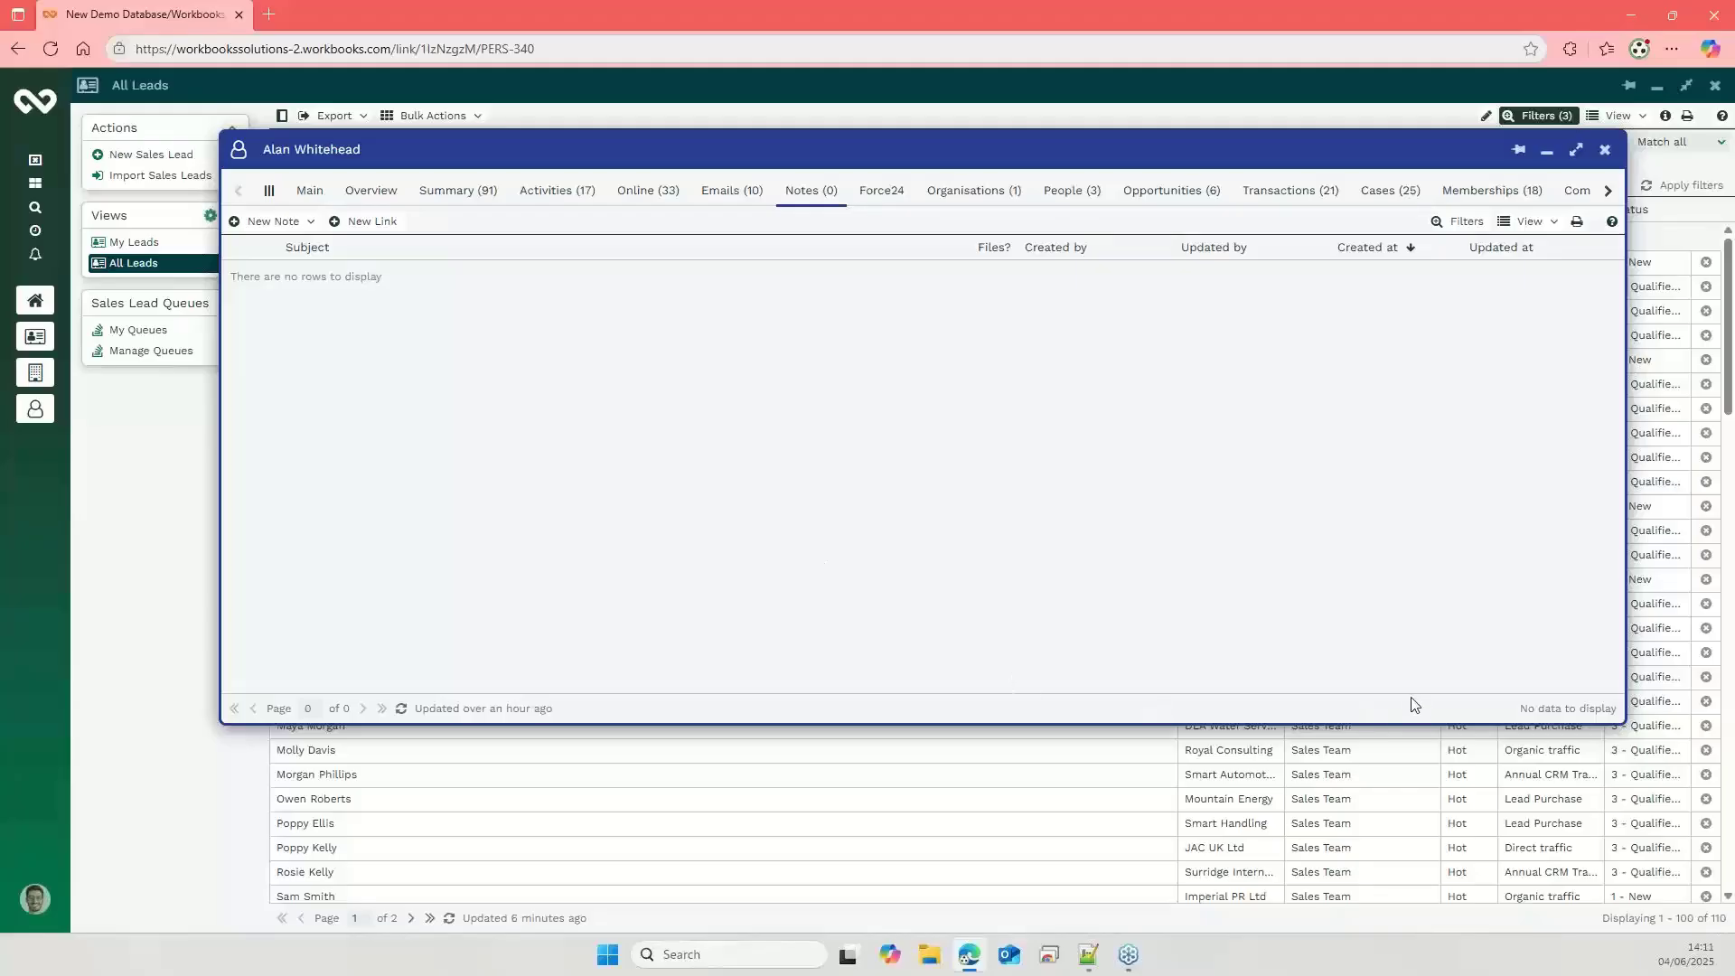
# Step: Examine the contact's main details and the relationships of the people linked to the contact
pyautogui.click(308, 192)
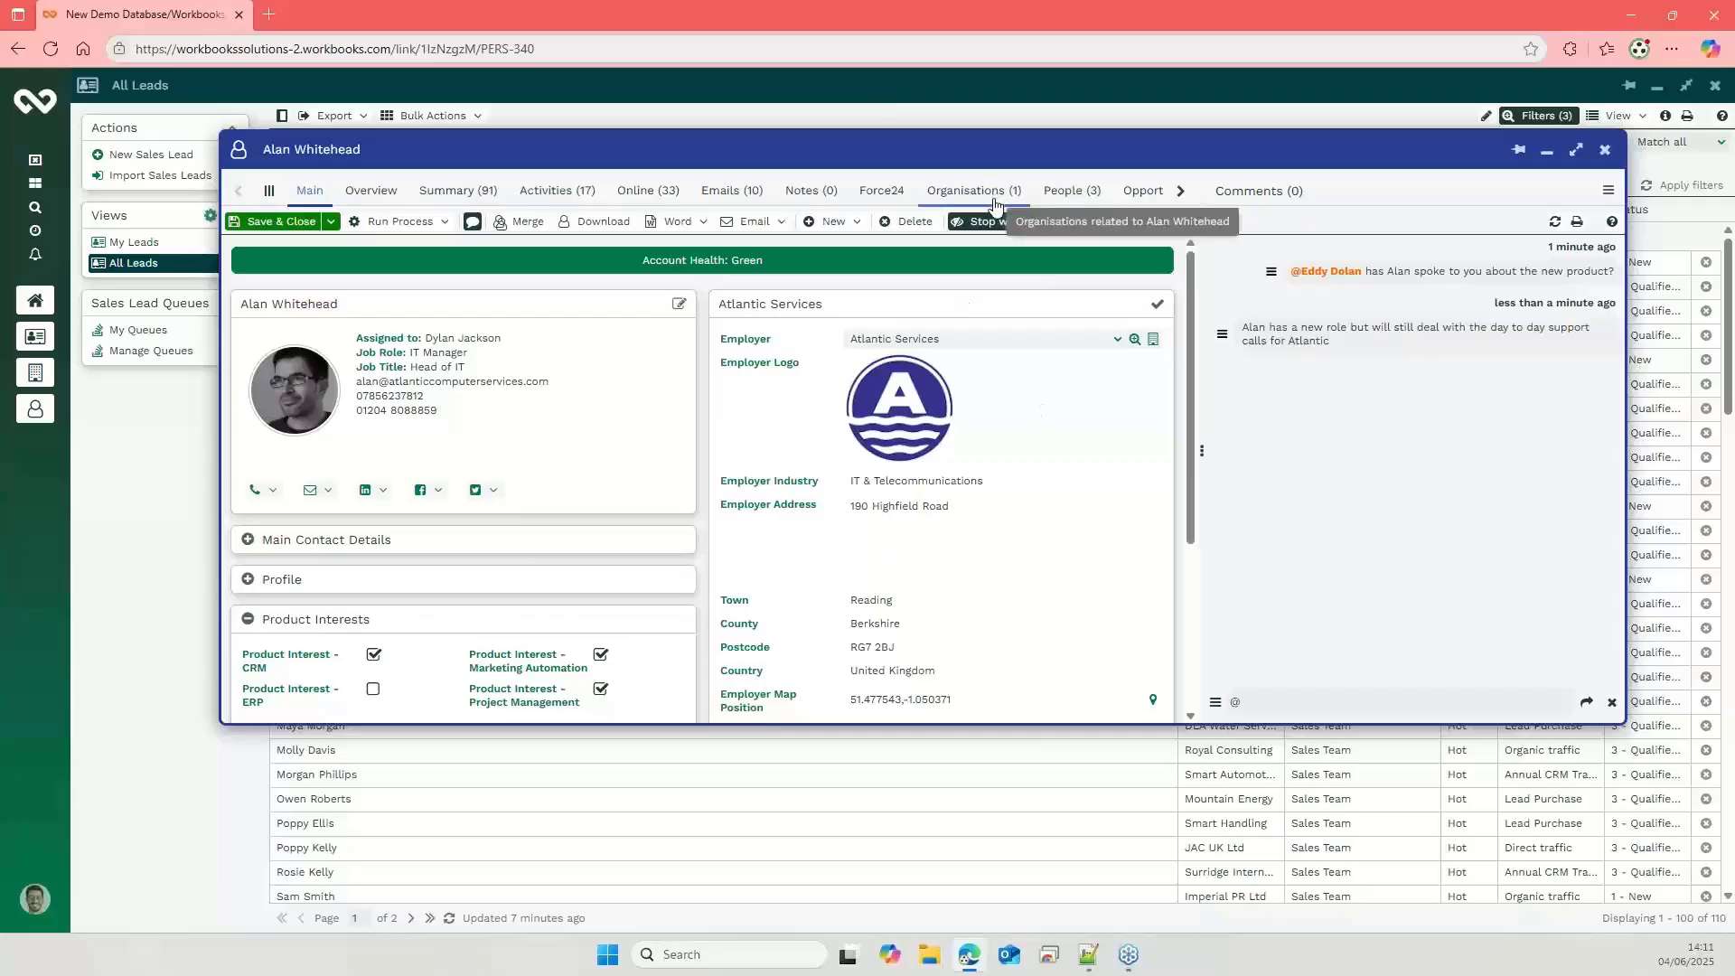
pyautogui.click(1094, 197)
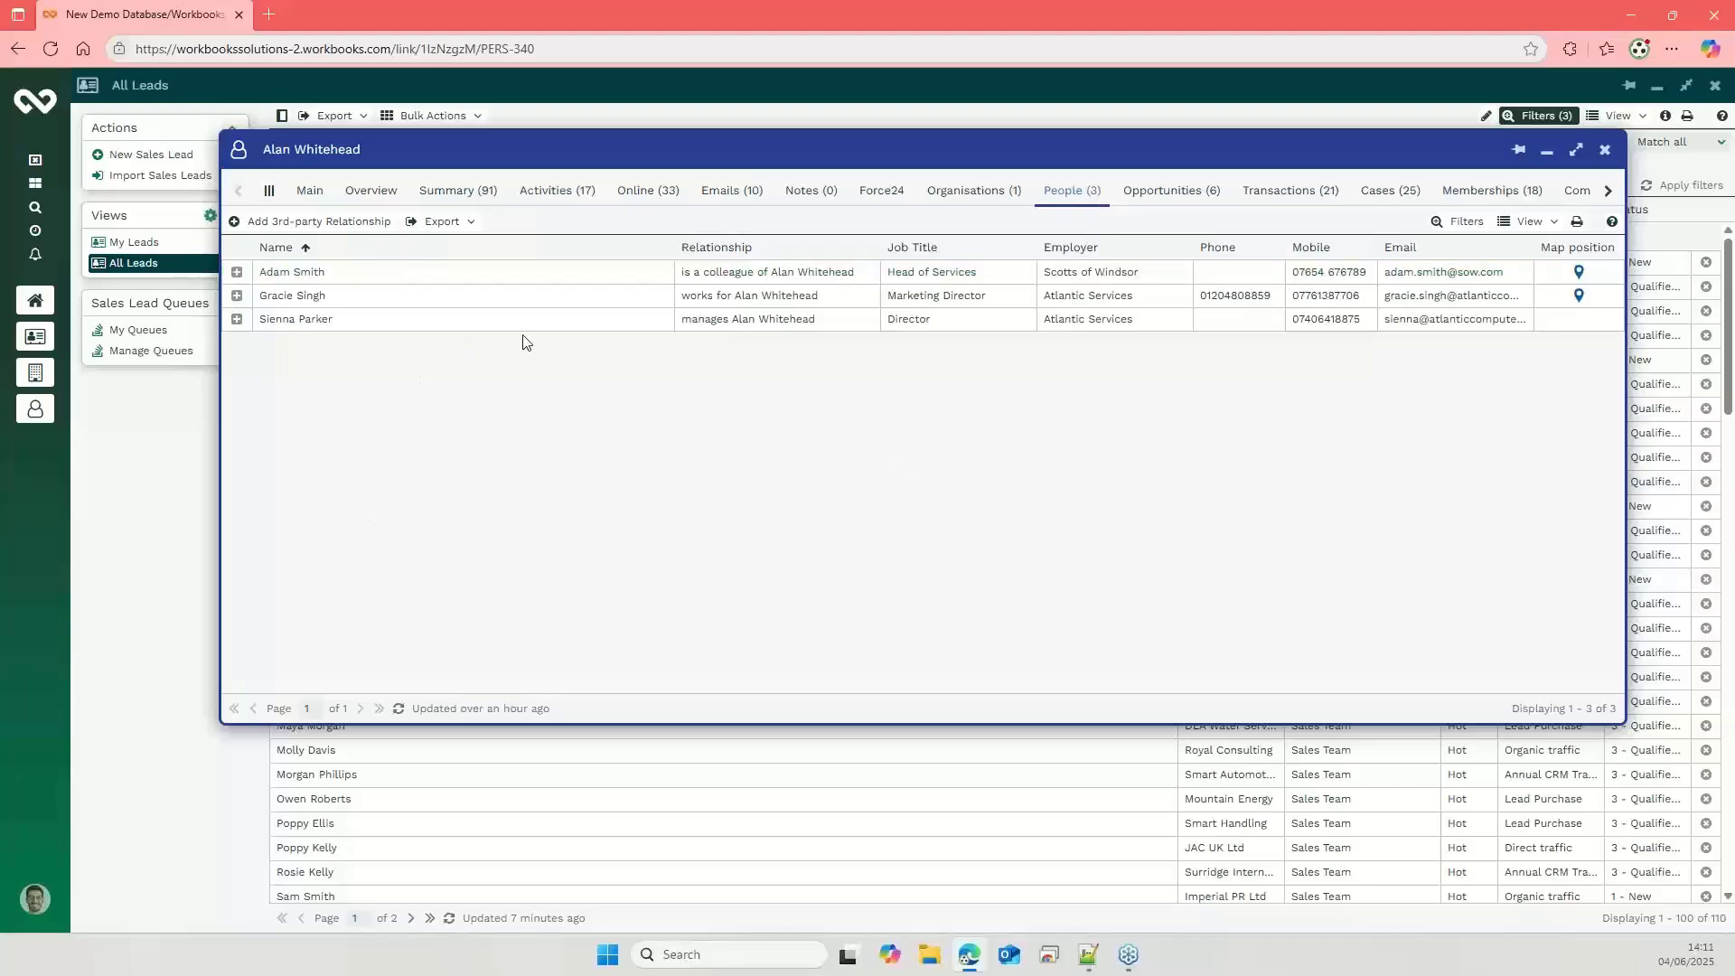
pyautogui.click(755, 273)
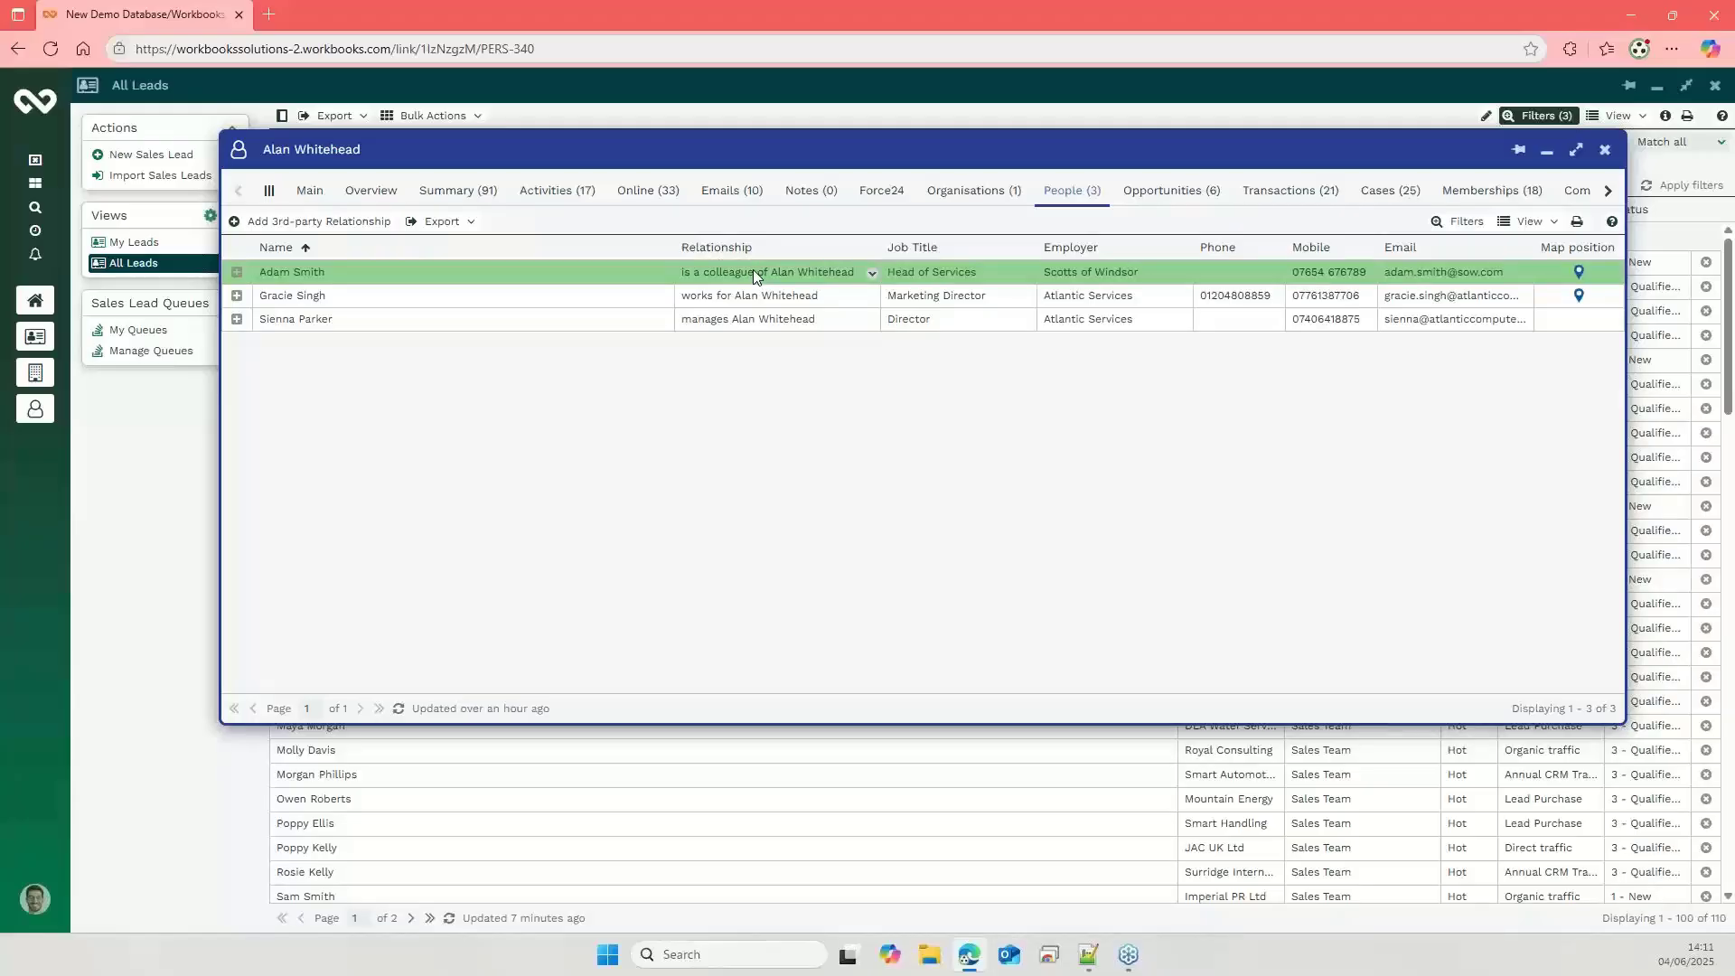
pyautogui.click(732, 298)
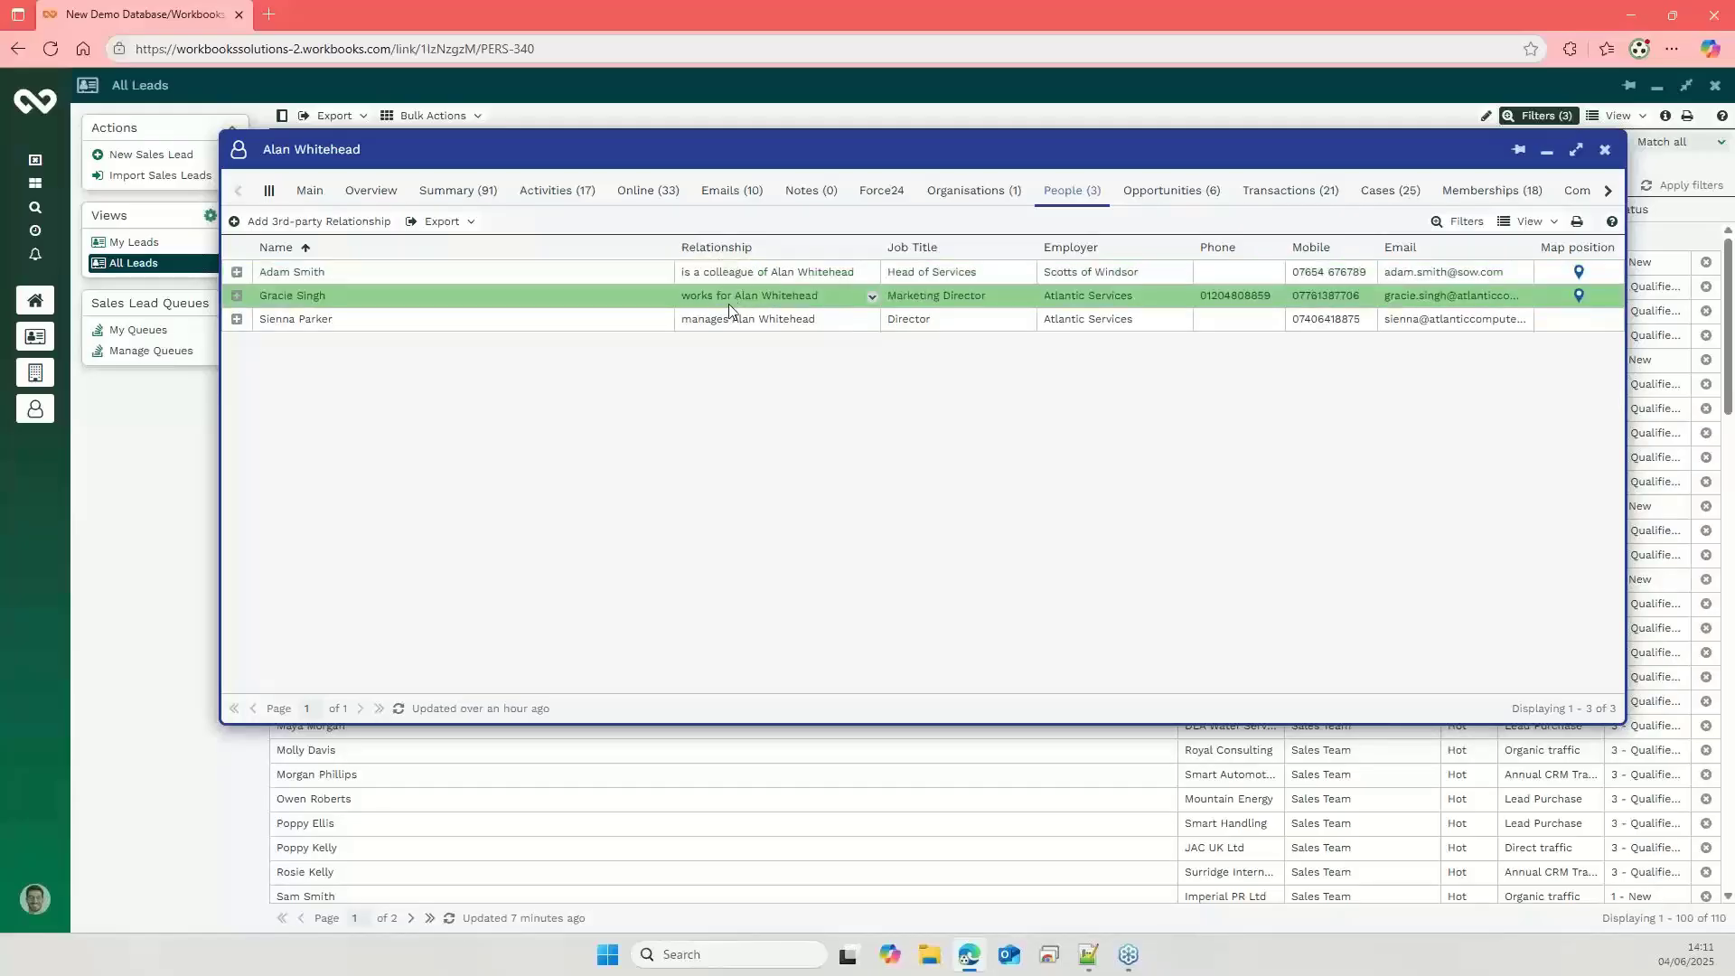
pyautogui.click(723, 320)
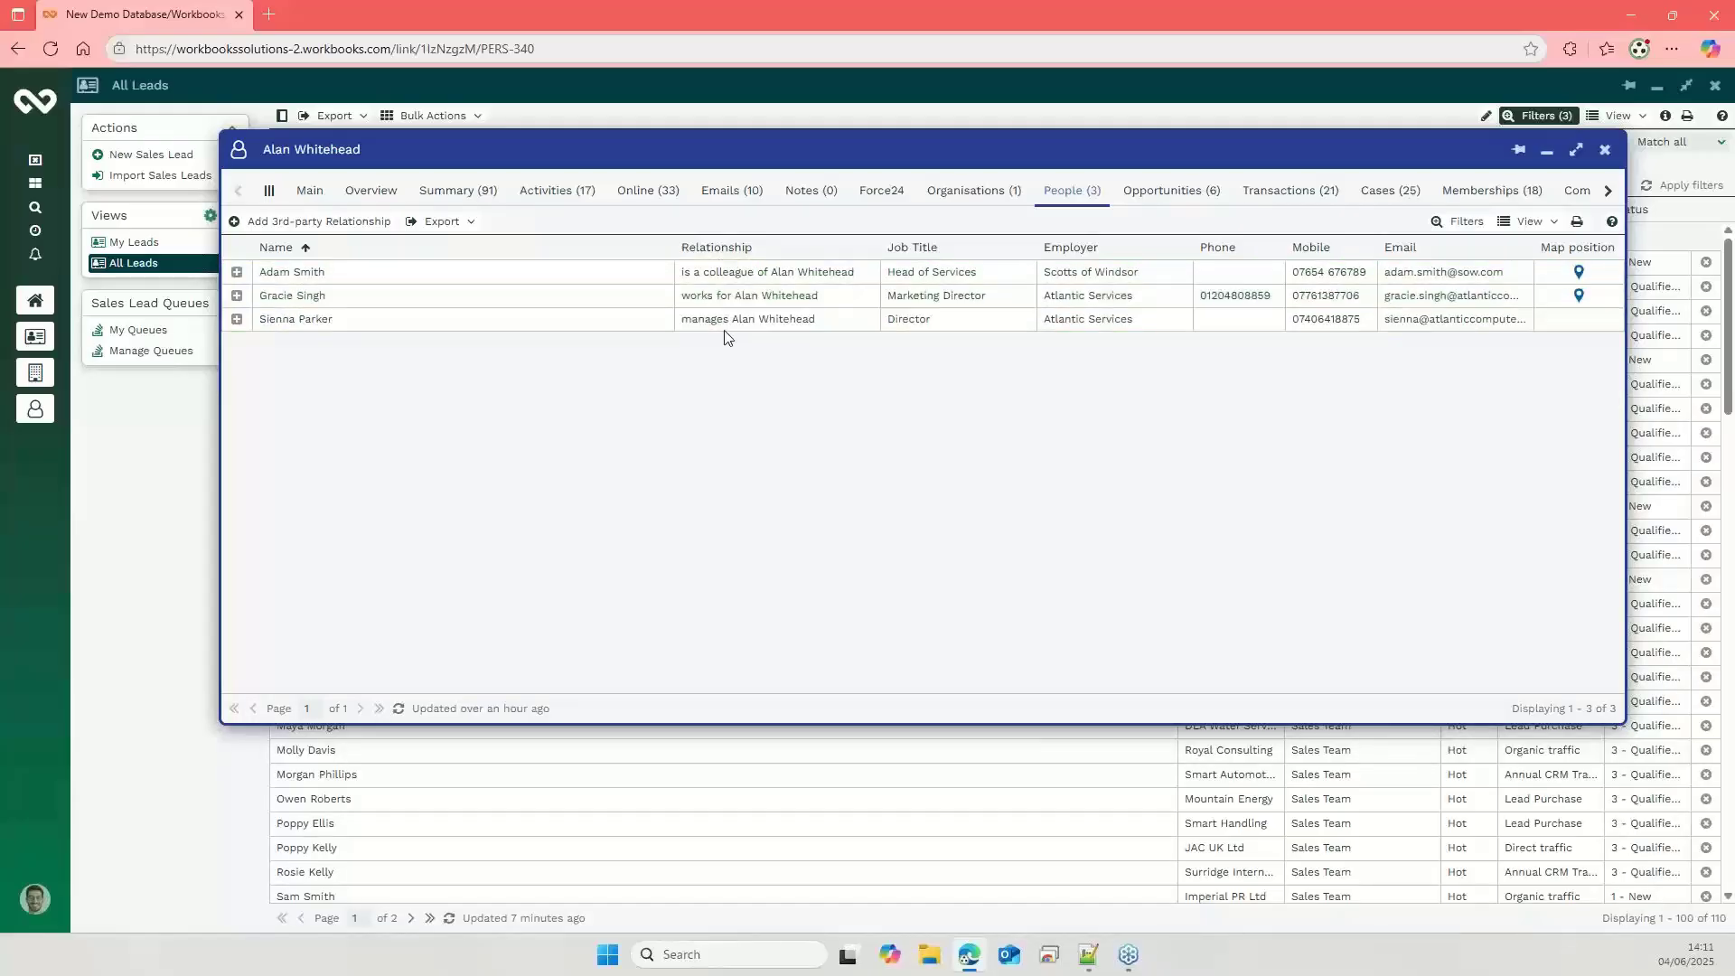